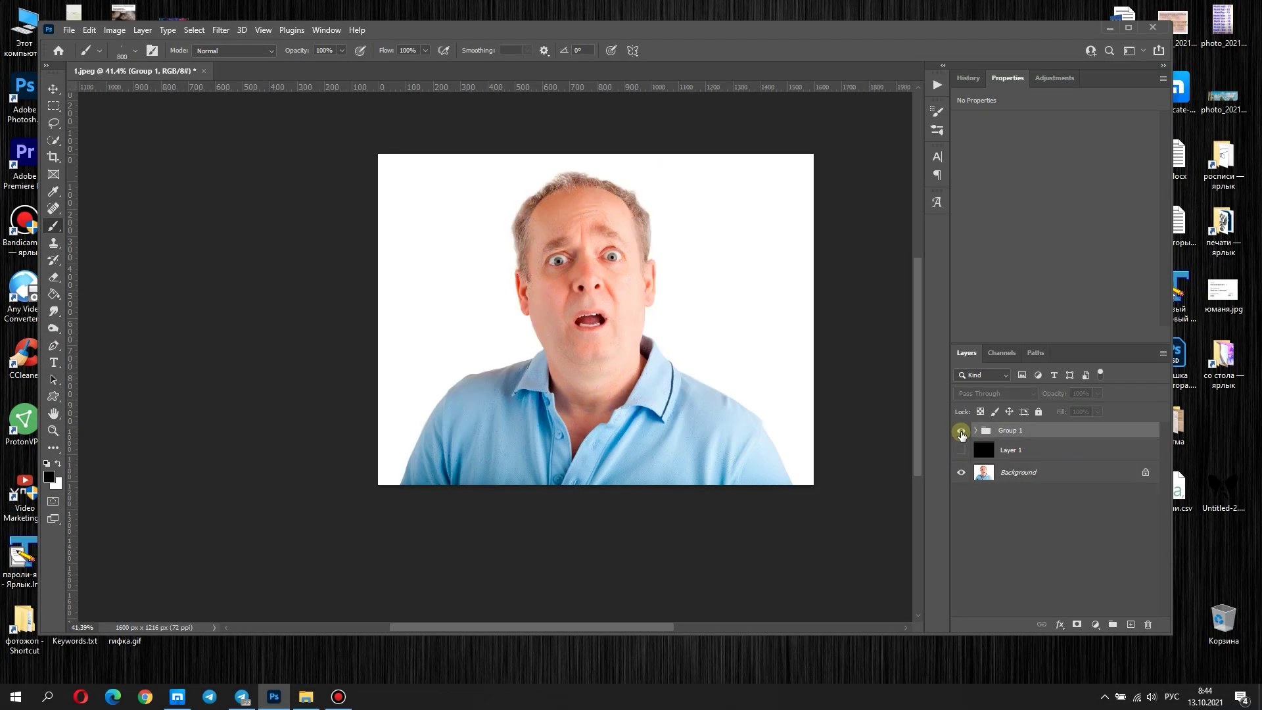
- Toggle Group 1's visibility to compare the dispersion effect with the plain portrait photo
click(962, 432)
click(962, 432)
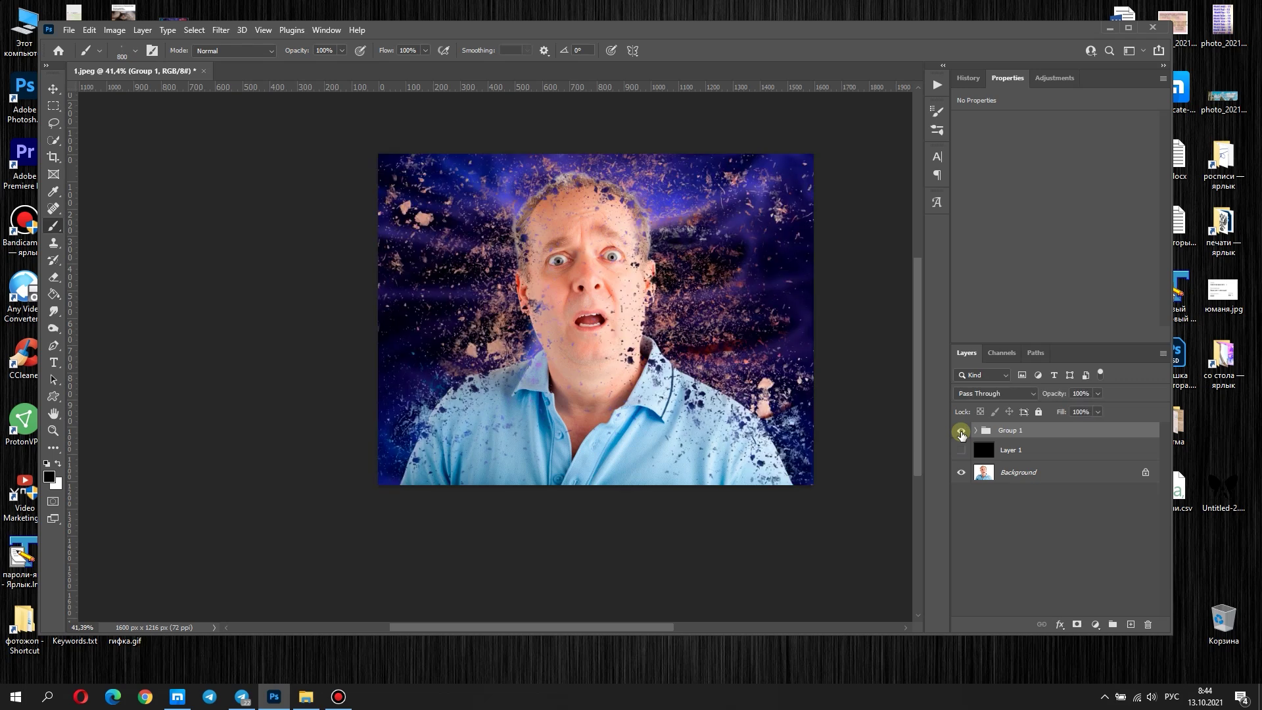
click(961, 432)
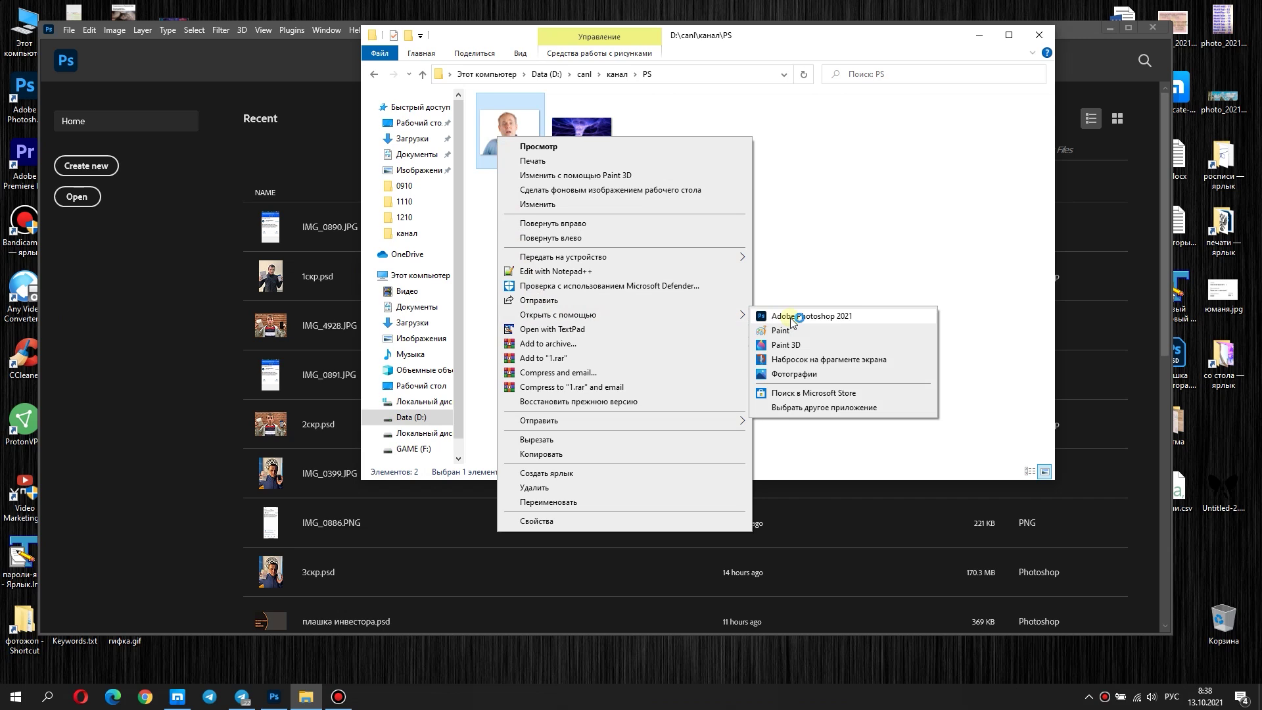
- Open the portrait 1.jpeg and duplicate its Background layer
click(790, 318)
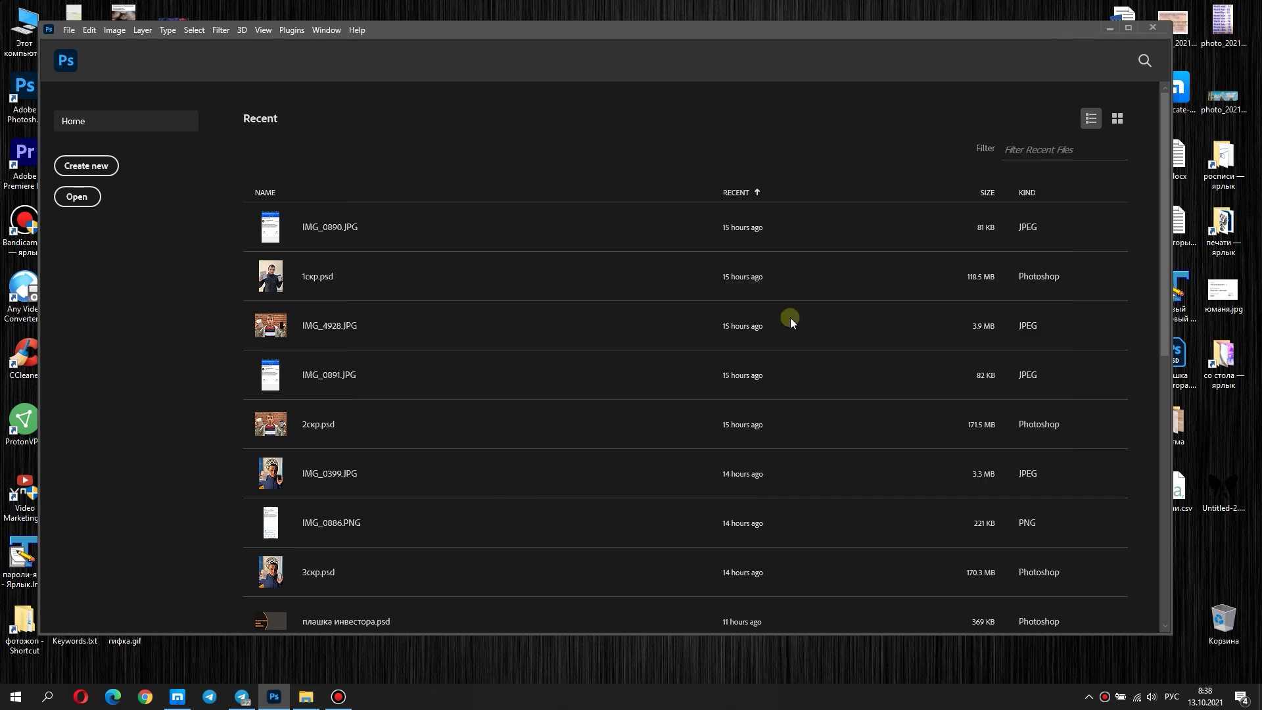
click(668, 286)
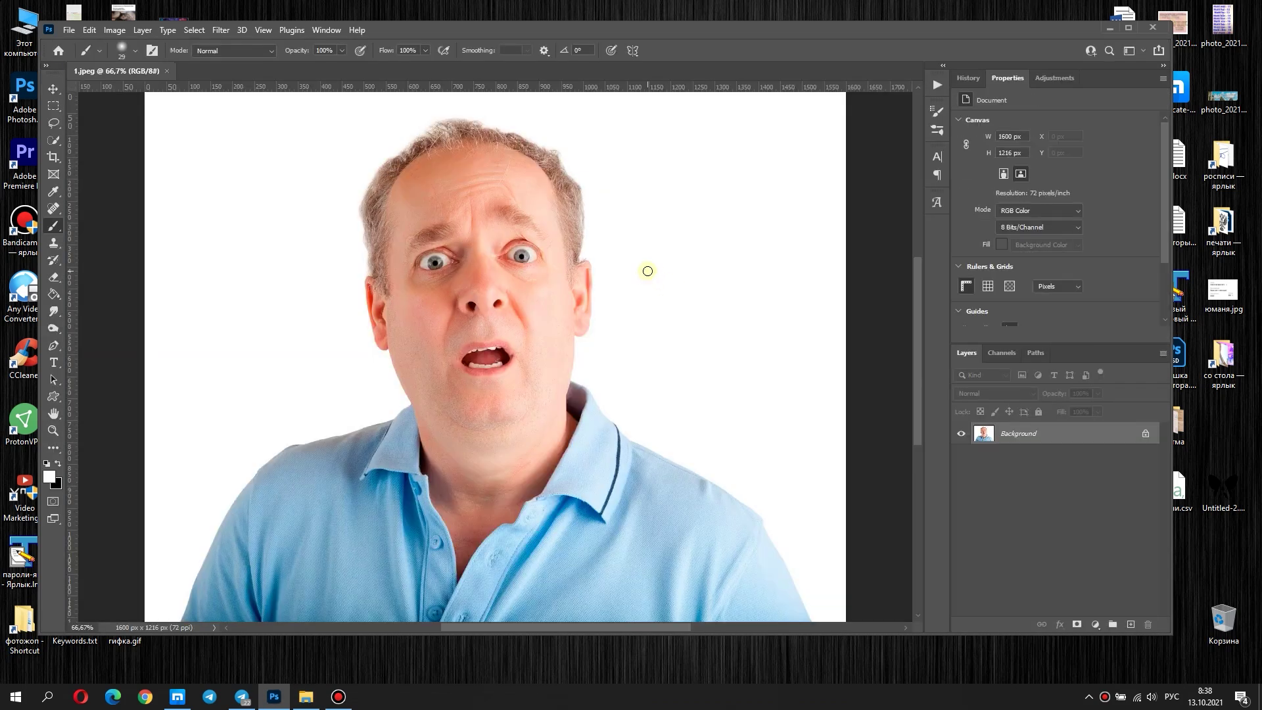
right_click(1046, 441)
click(1079, 457)
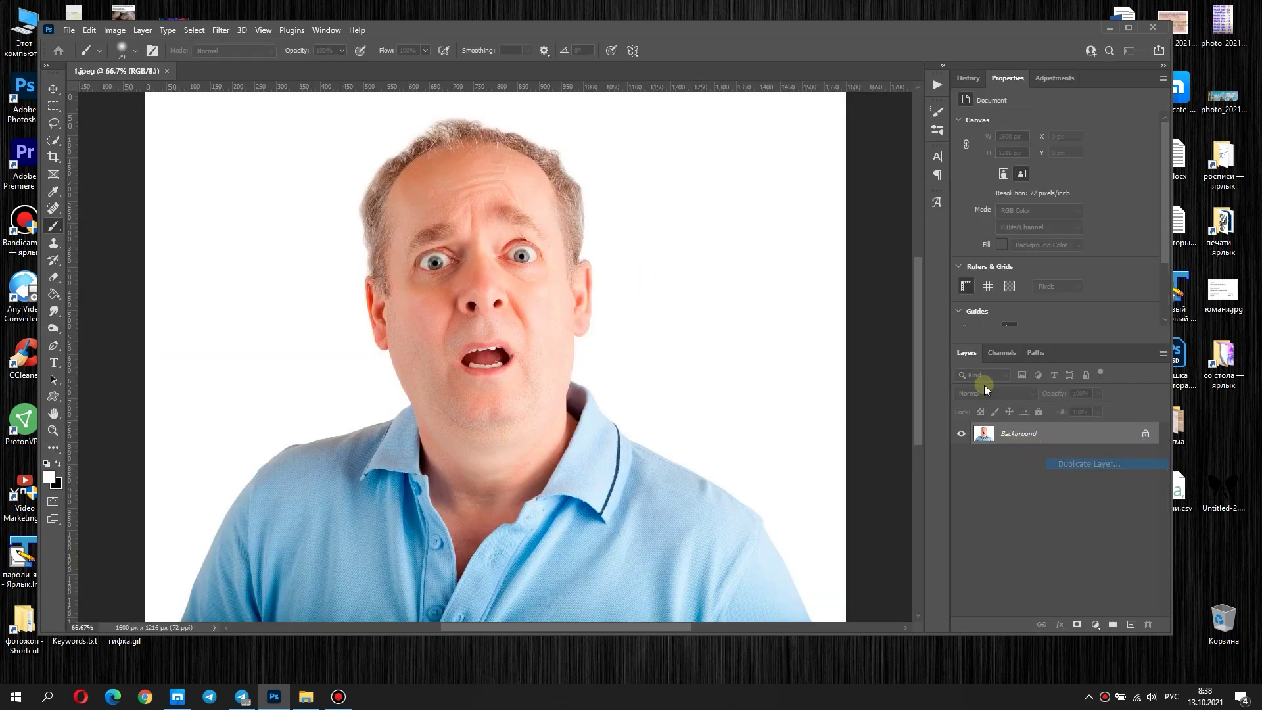
click(712, 185)
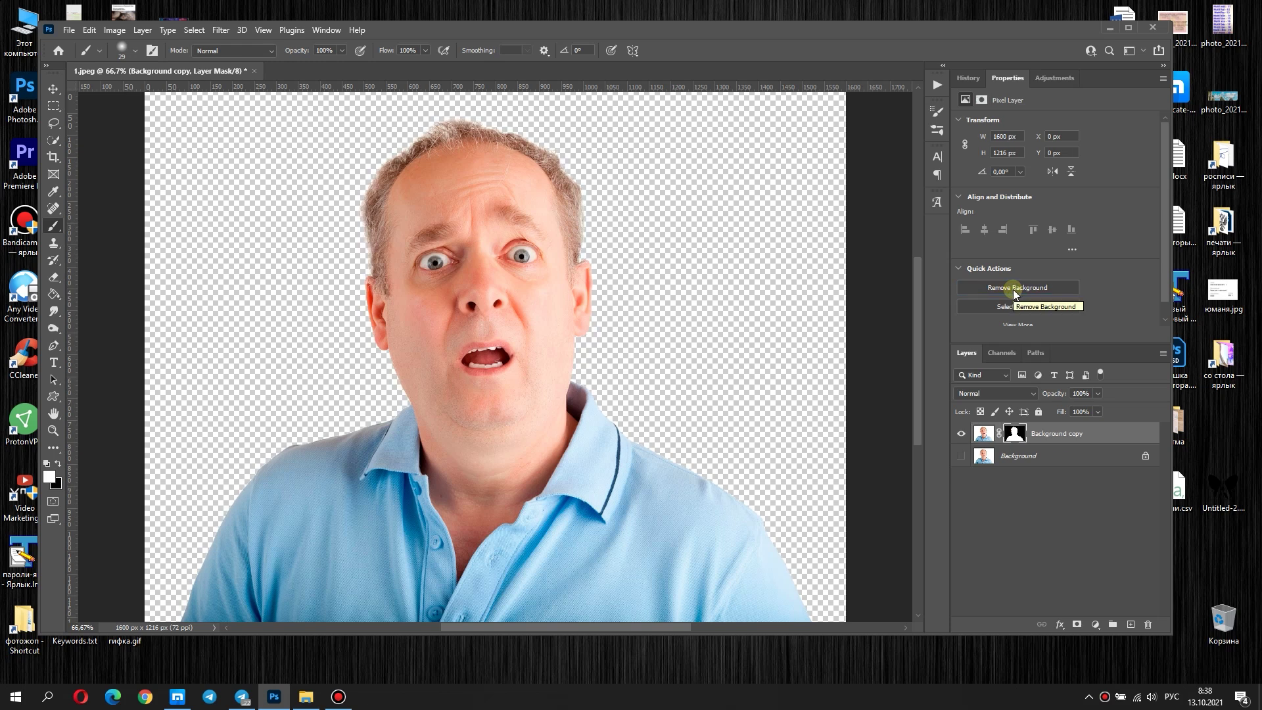
- Apply the cut-out mask permanently and duplicate the cut-out as Background copy 2
right_click(1021, 441)
click(1042, 475)
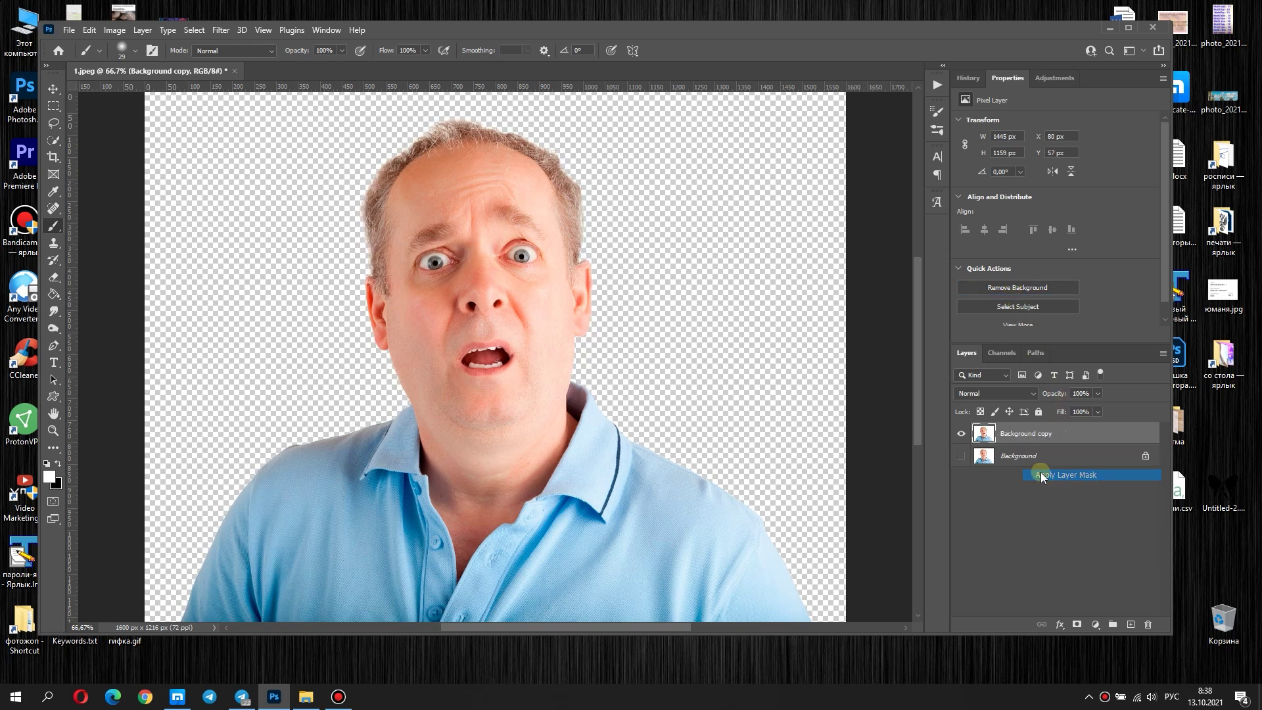
right_click(1034, 441)
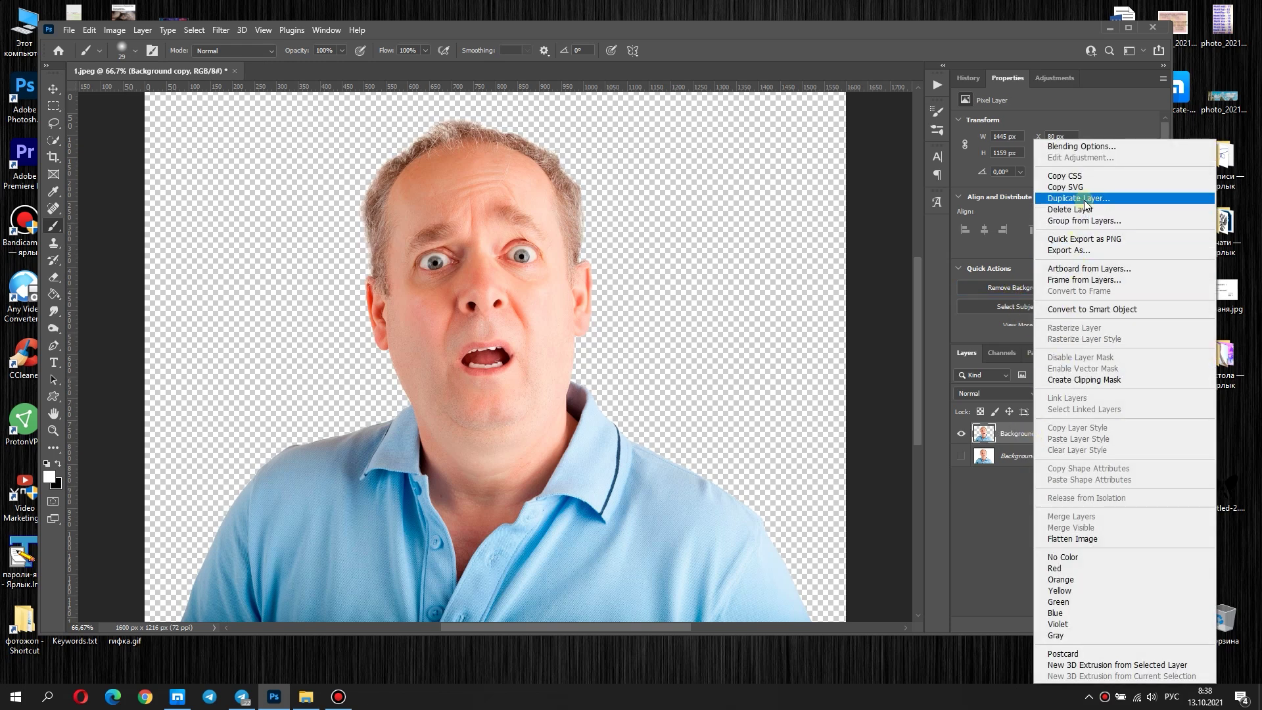
click(1066, 198)
click(717, 183)
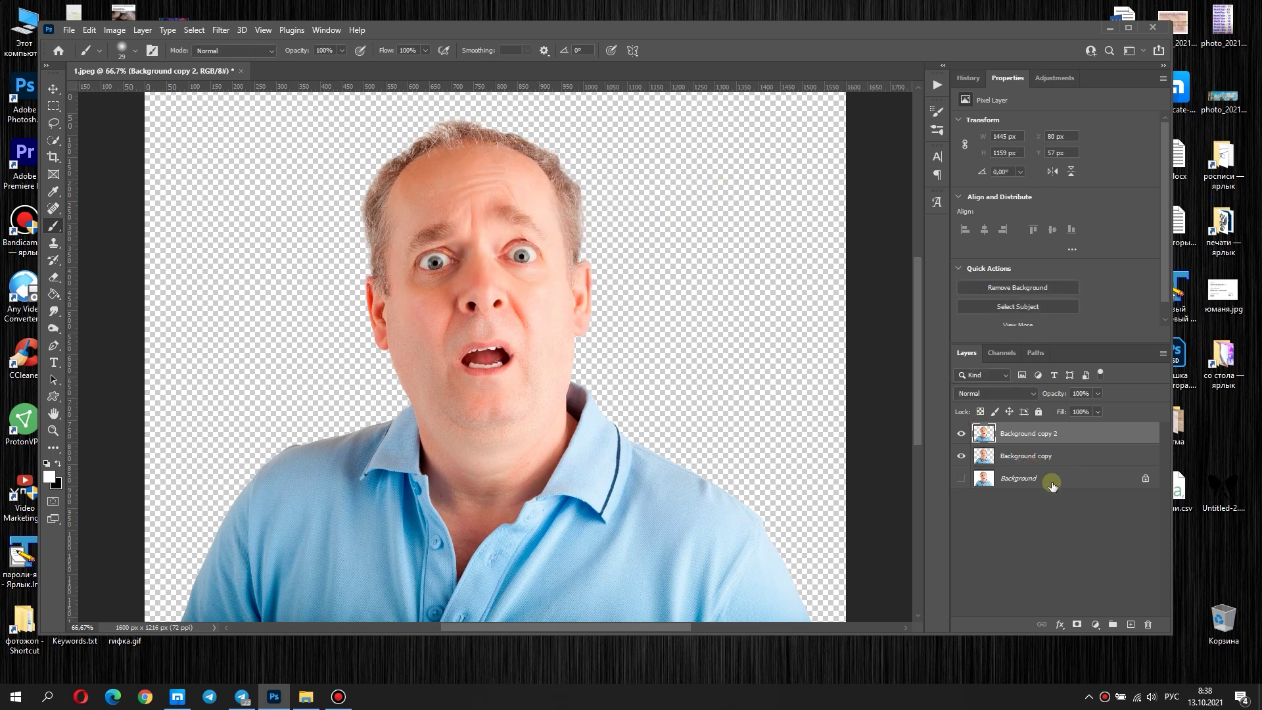
- Add a black-filled Layer 1 above Background and hide Background copy 2
click(1052, 485)
click(1131, 624)
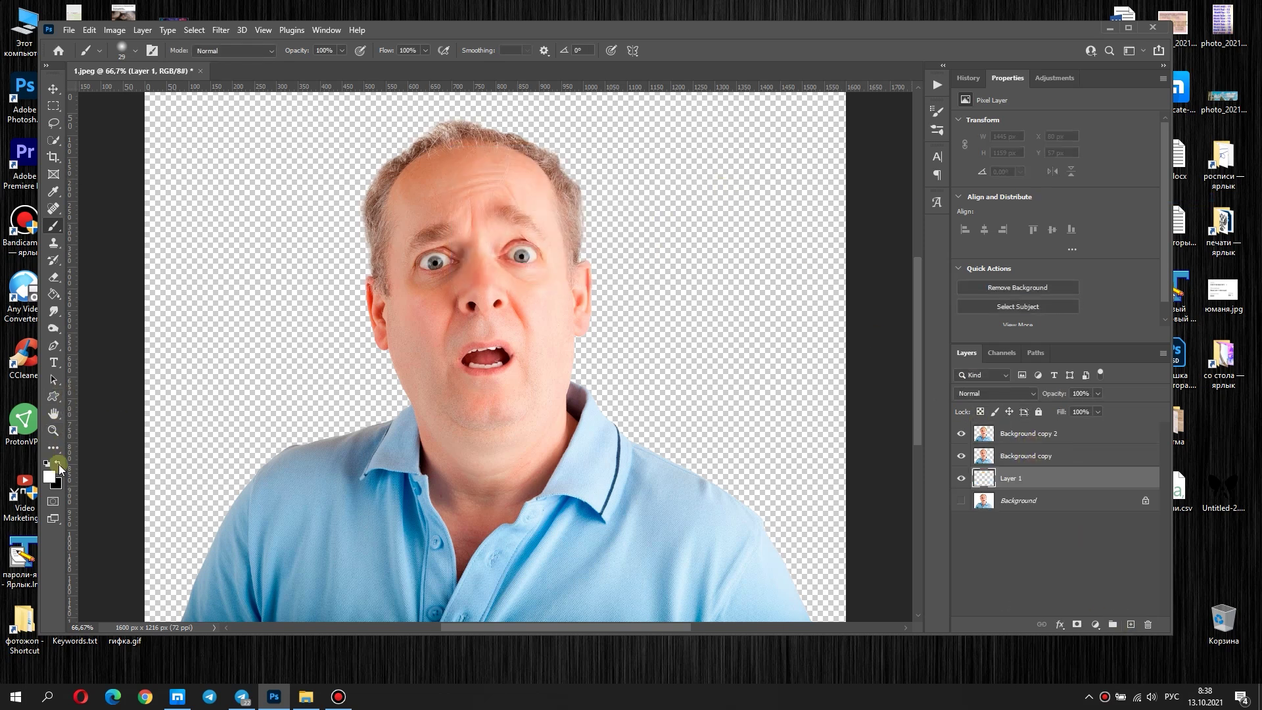
click(53, 295)
click(246, 347)
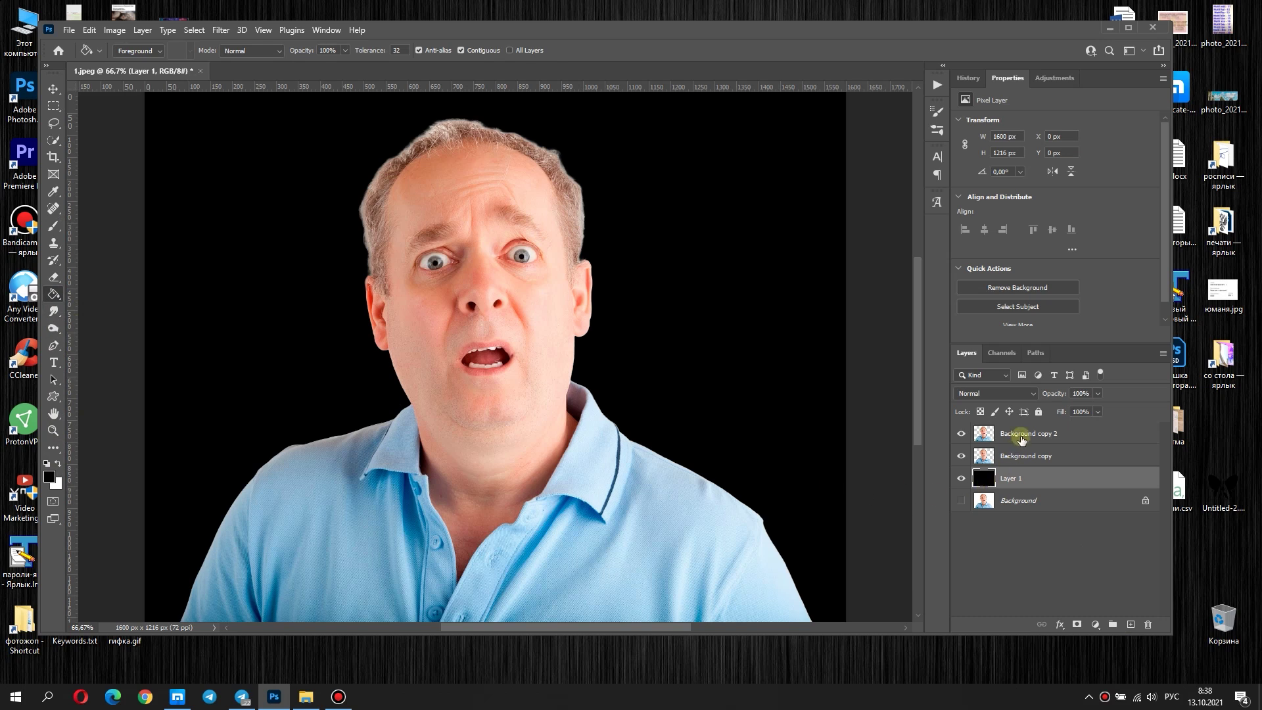
click(1024, 455)
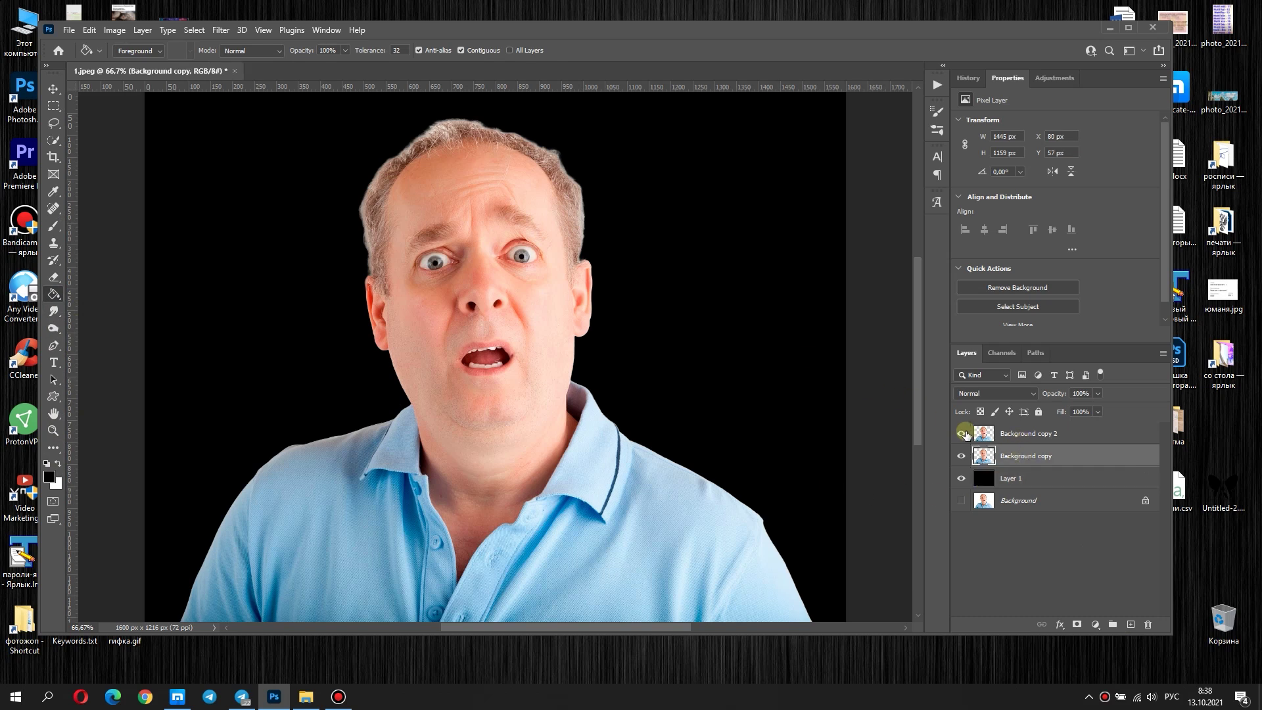
click(962, 433)
- Liquify the Background copy with a 1146 Forward Warp brush, smearing the face sideways
click(221, 30)
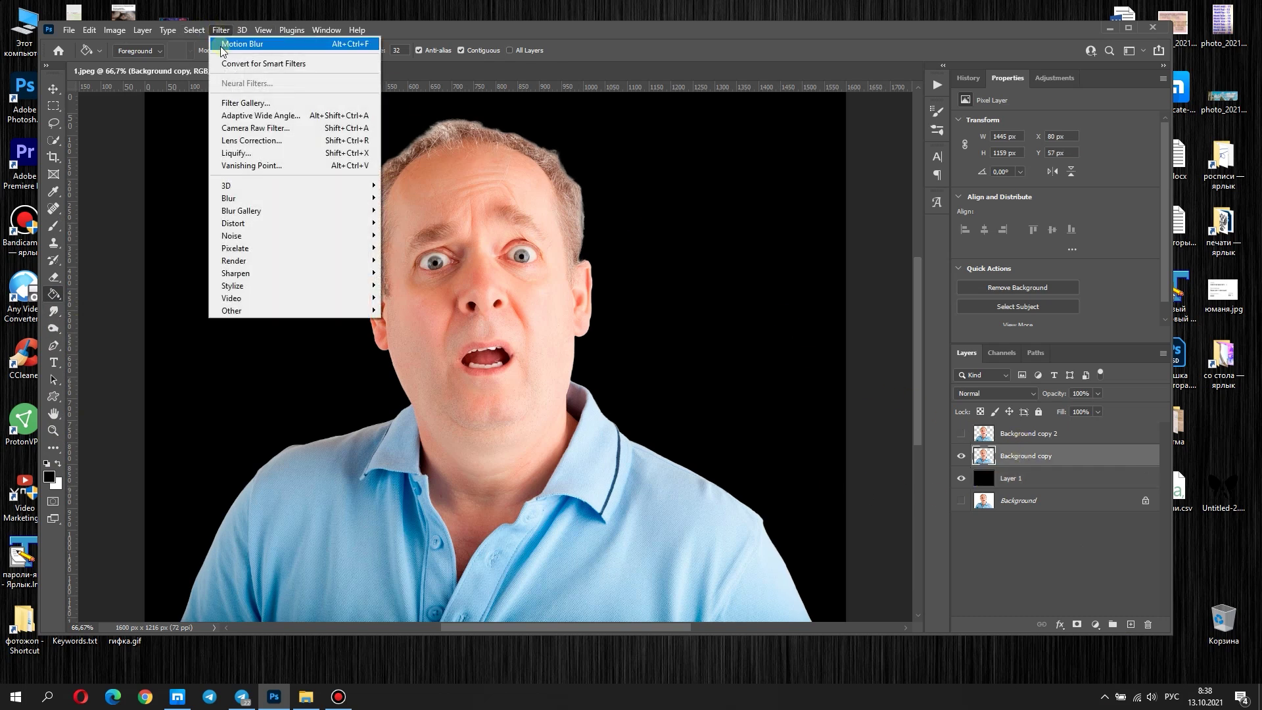
click(254, 155)
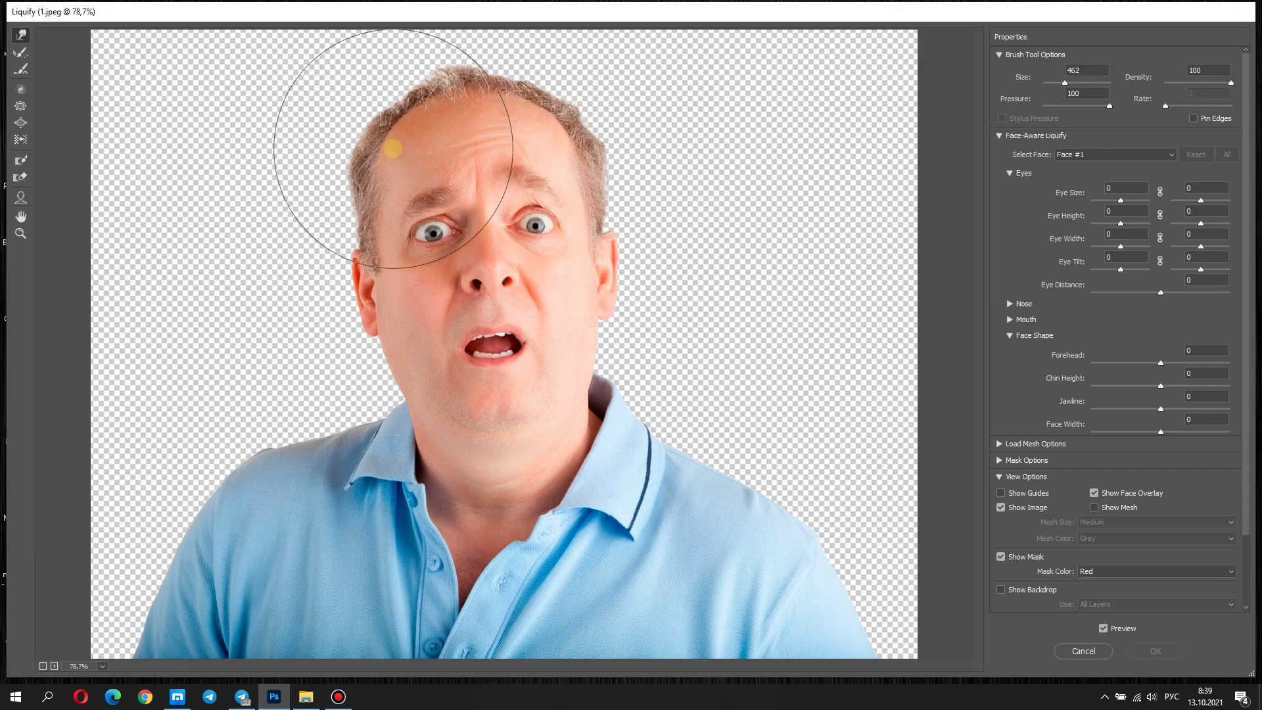
drag(392, 149, 290, 79)
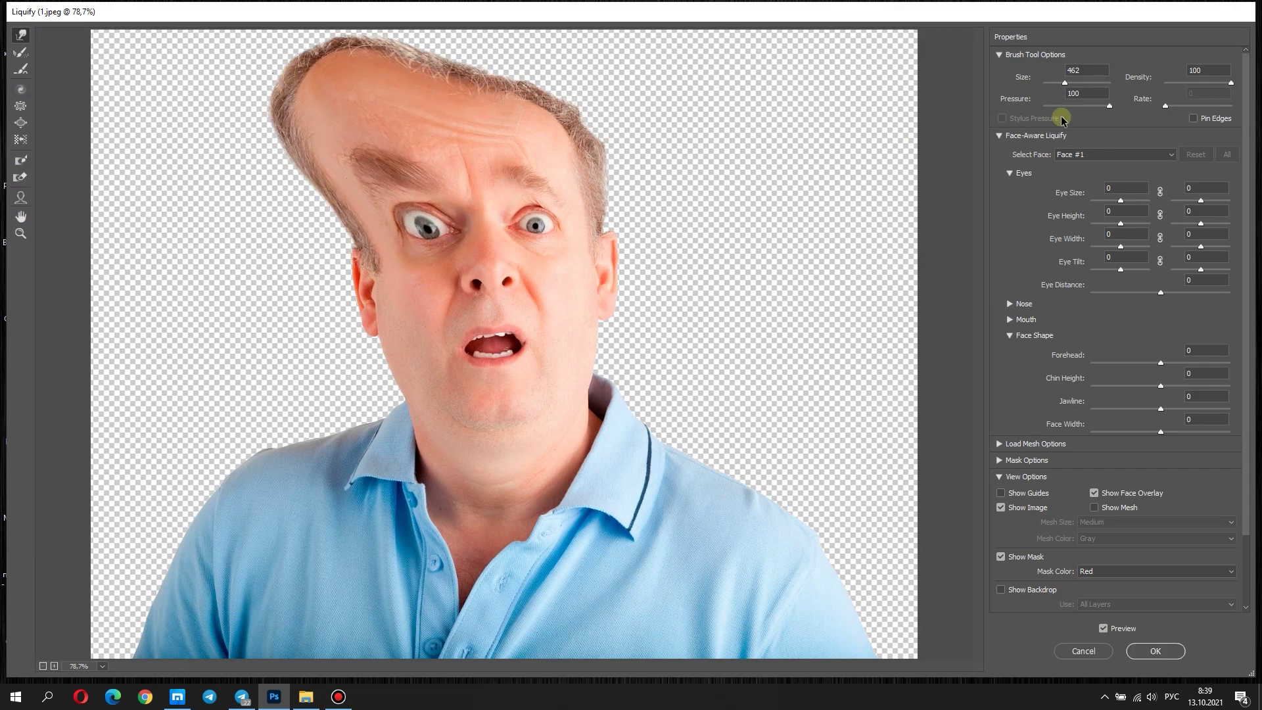
drag(1072, 84, 1073, 83)
drag(263, 240, 211, 268)
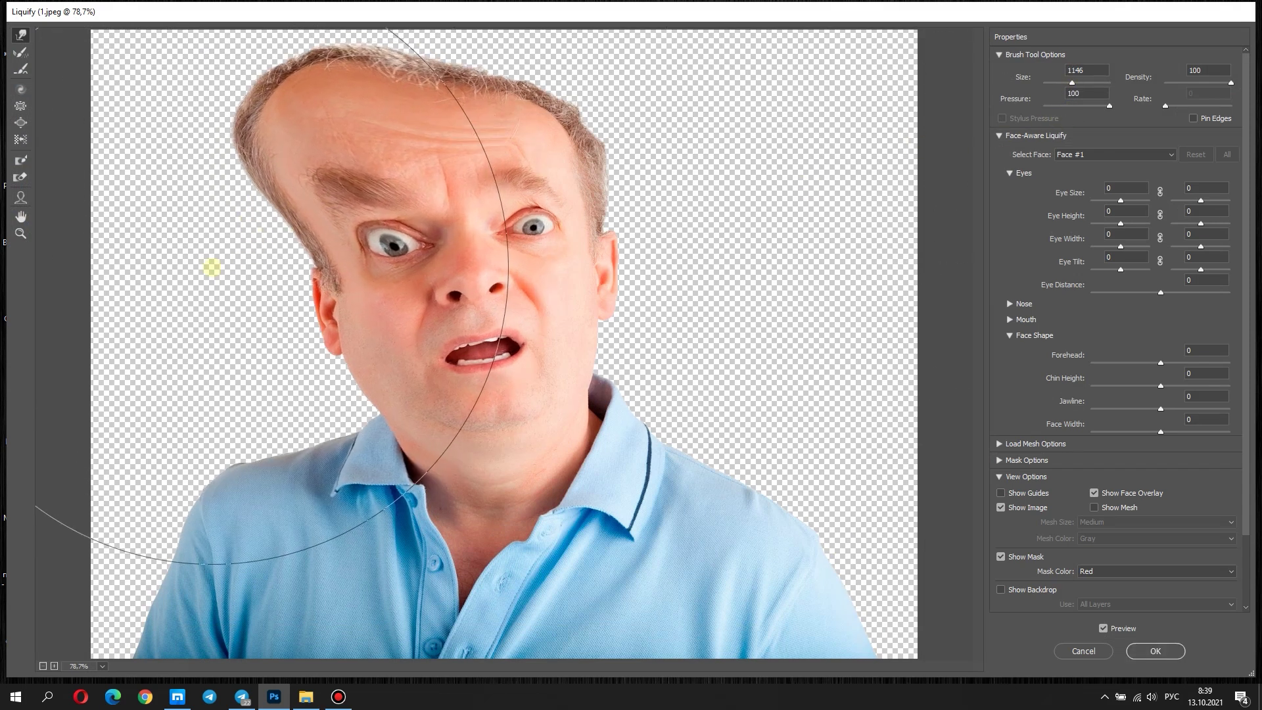
mouse_move(499, 157)
mouse_down()
mouse_move(733, 233)
mouse_move(190, 465)
mouse_move(237, 366)
mouse_move(161, 174)
mouse_move(51, 74)
mouse_up()
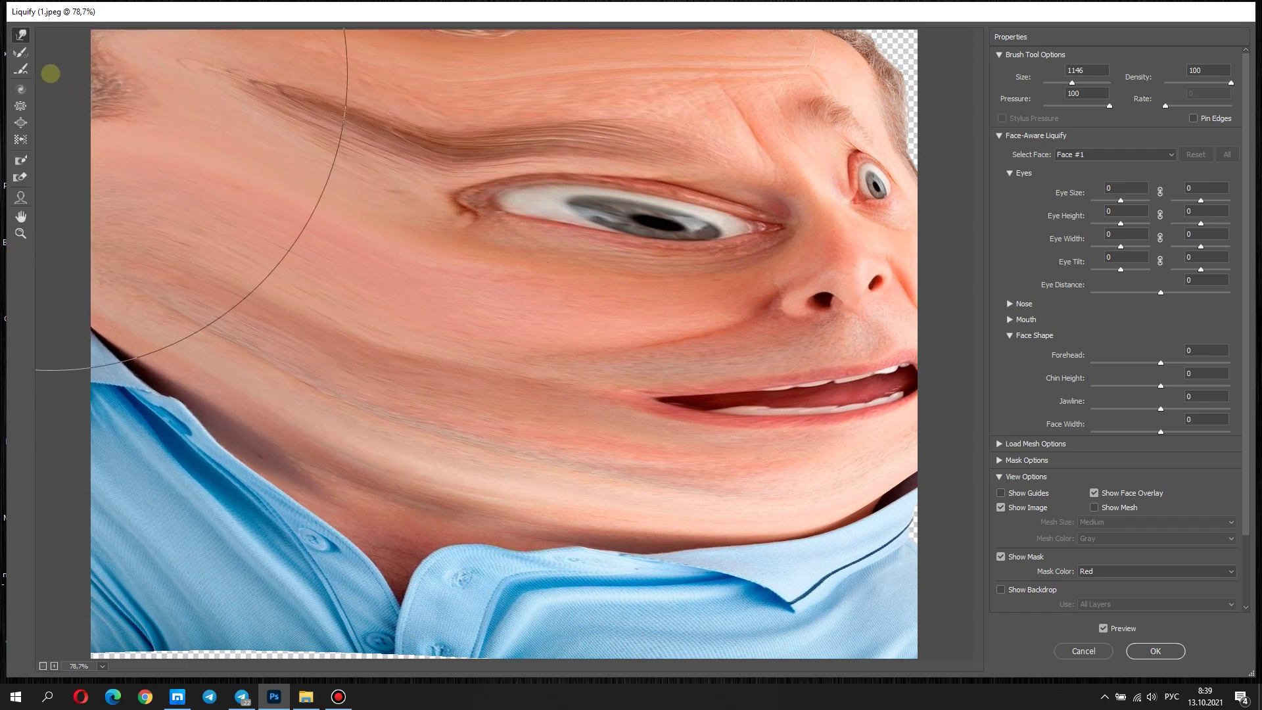
drag(718, 423, 846, 141)
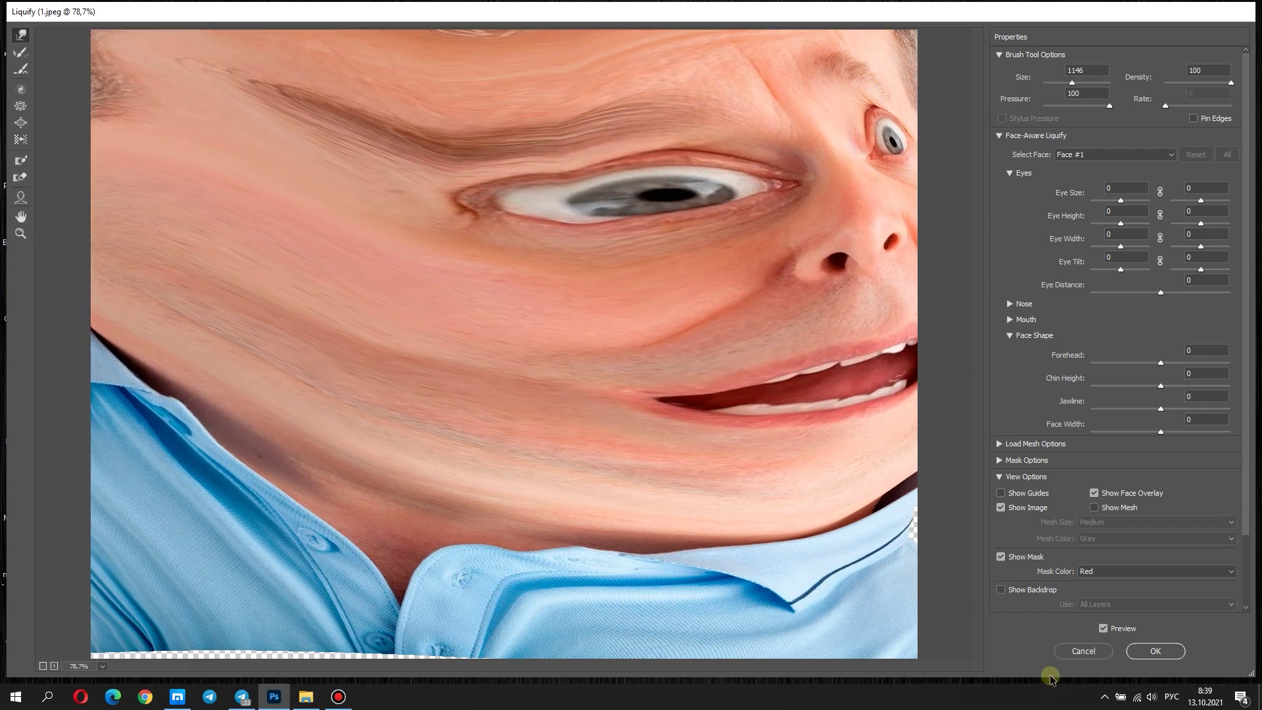
click(1156, 652)
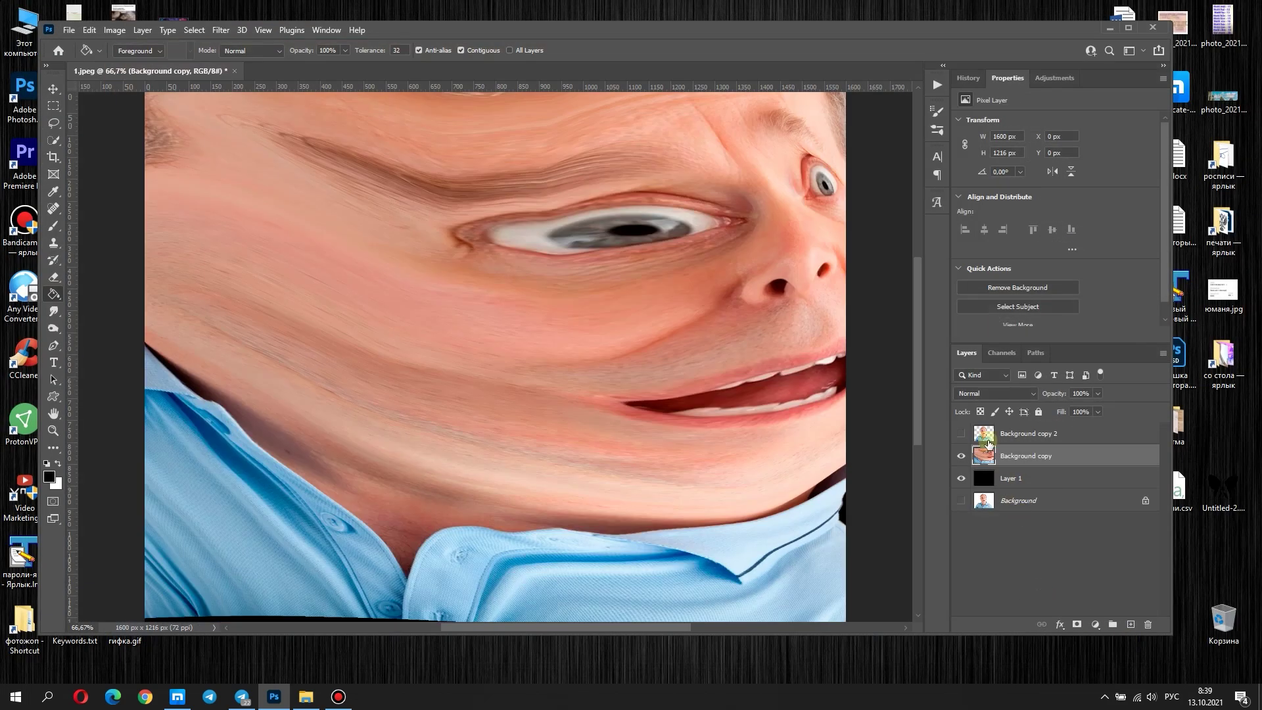
- Load the man's outline and delete his shape from the warped Background copy
click(963, 435)
ctrl+click(981, 436)
click(962, 433)
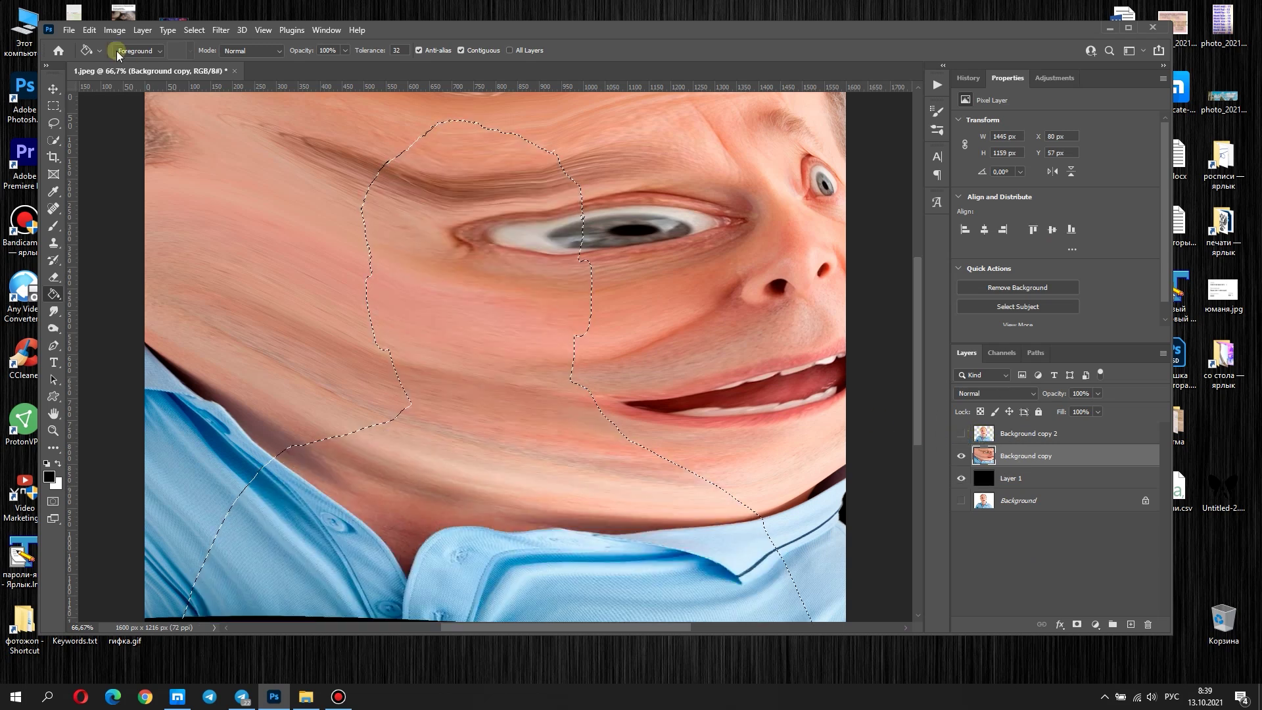
click(89, 30)
click(106, 107)
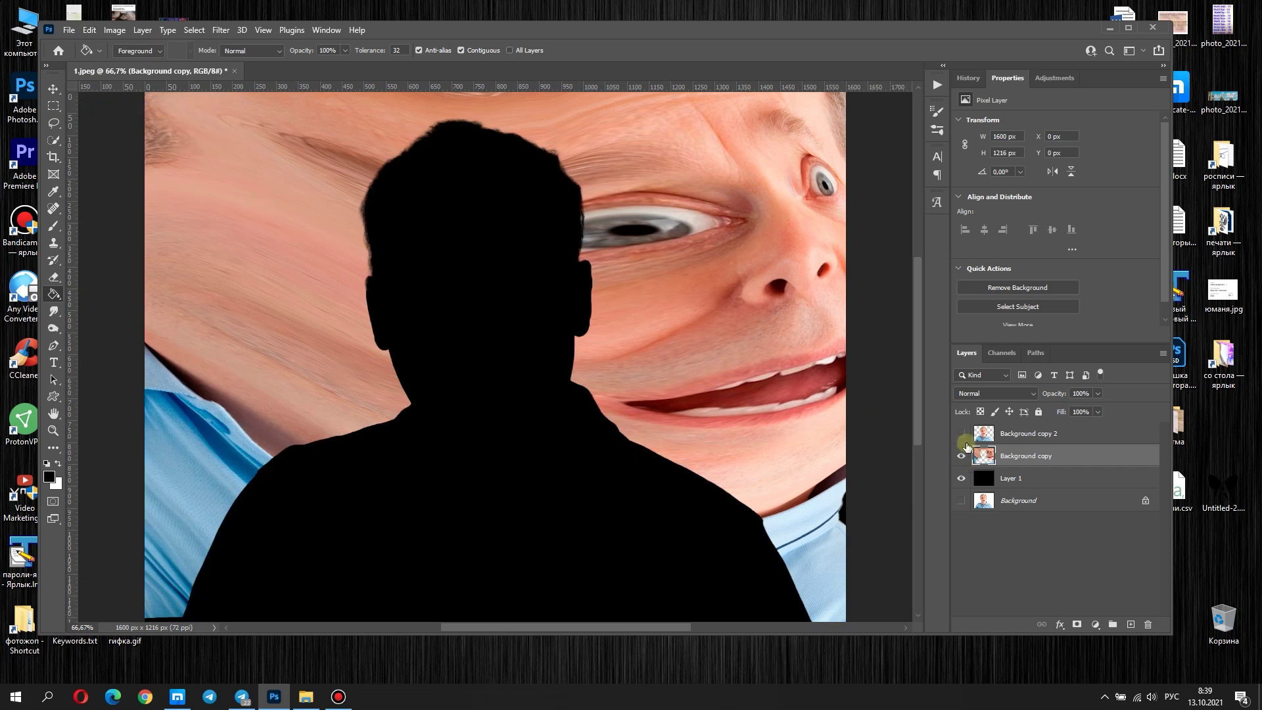
click(962, 434)
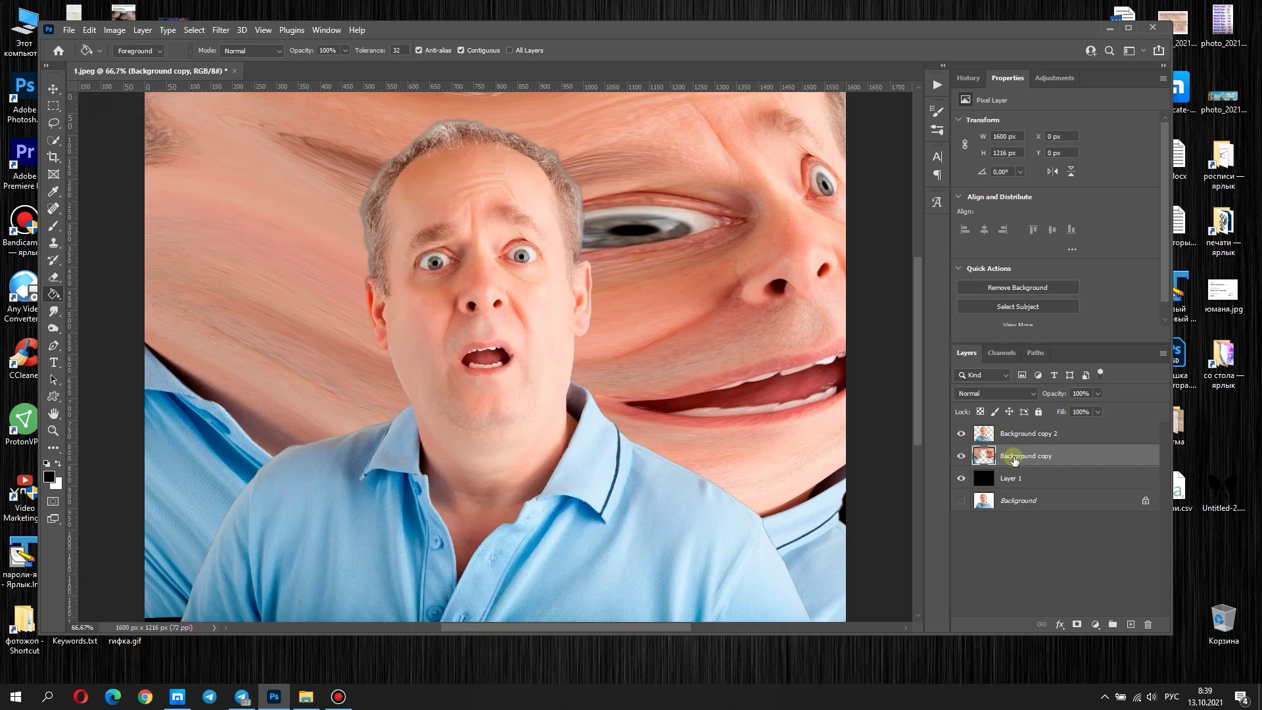
- Give Background copy a black-filled mask and Background copy 2 a white layer mask
click(1076, 625)
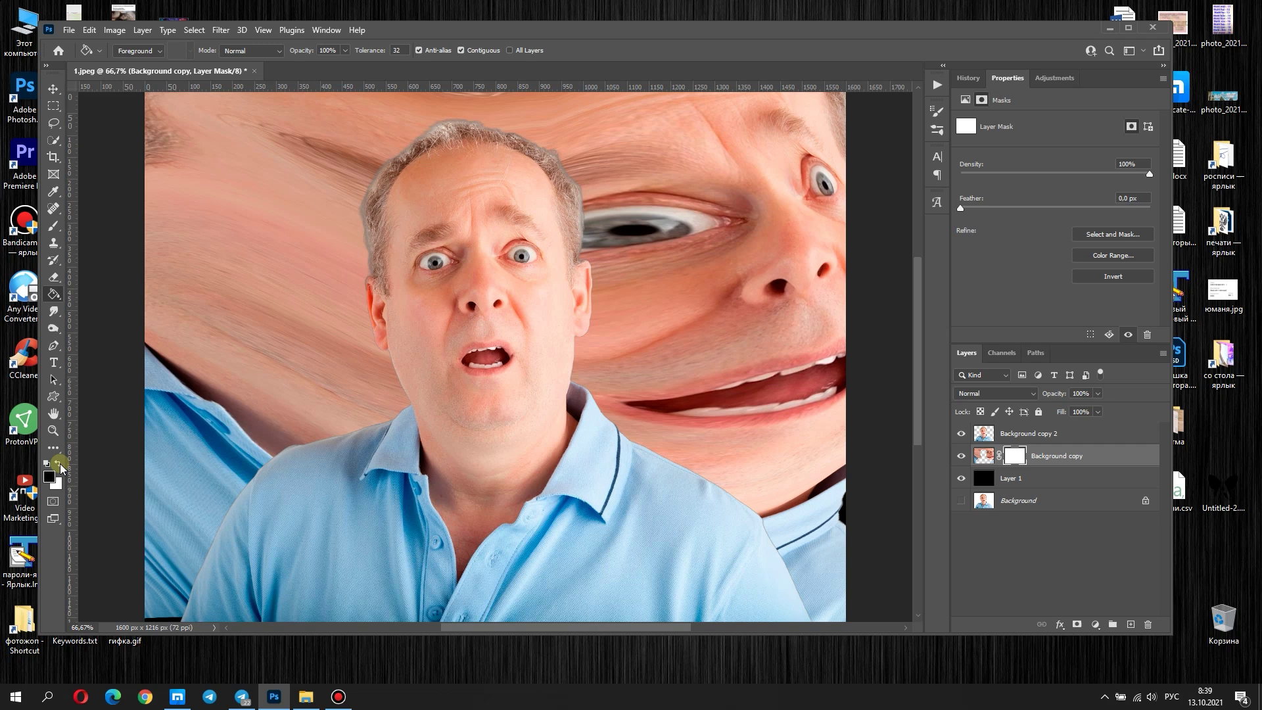
click(224, 334)
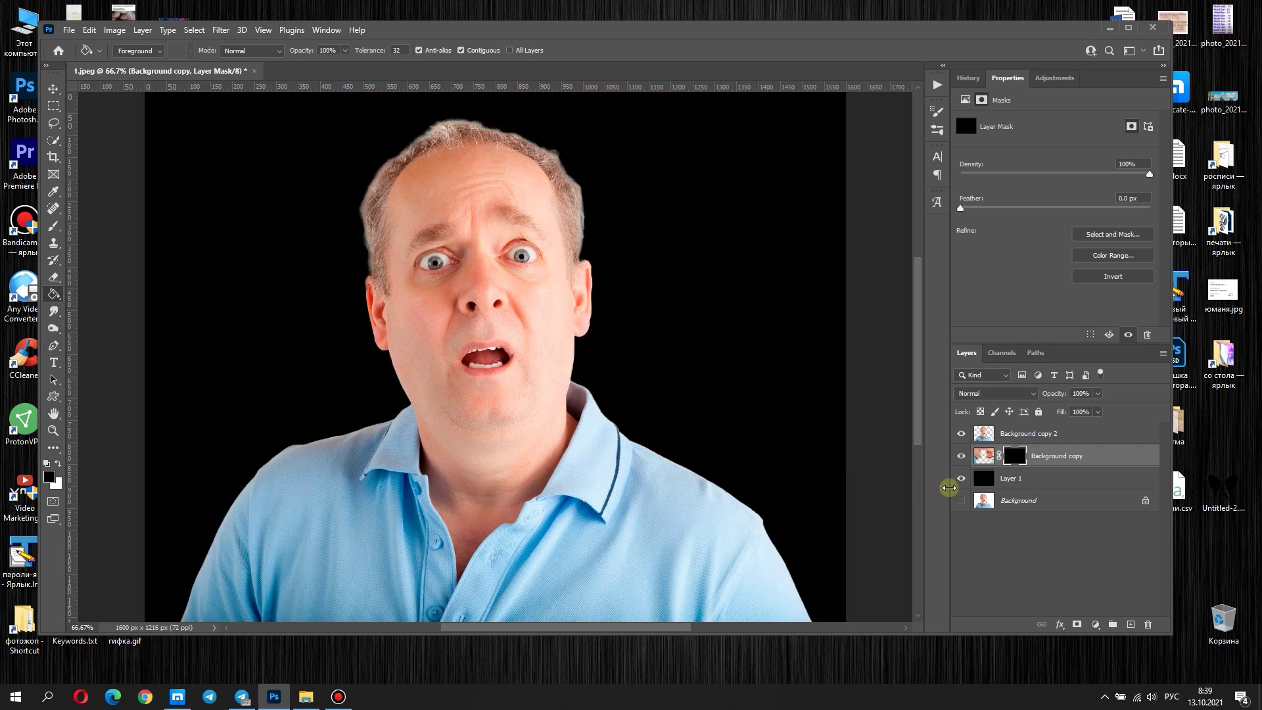
click(1010, 435)
click(1076, 625)
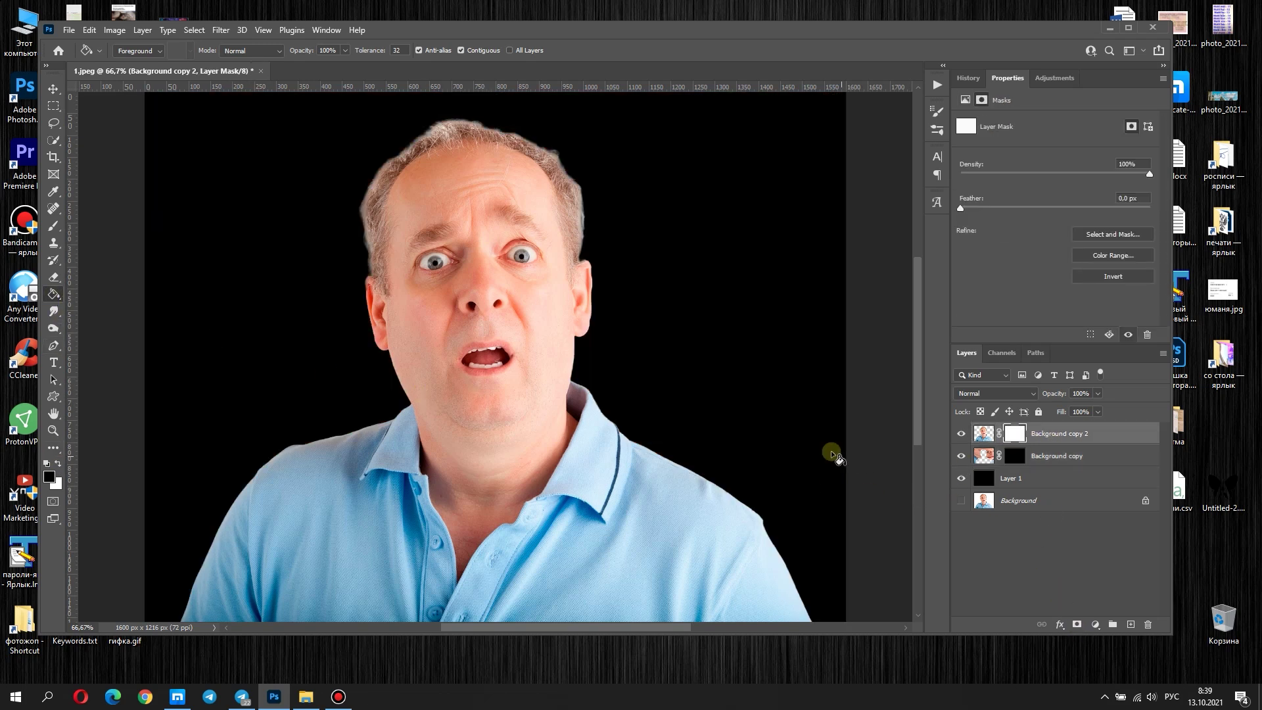
- Stamp a 1102 px 008_Explosion brush onto Background copy 2's mask at the temple
click(56, 226)
click(133, 52)
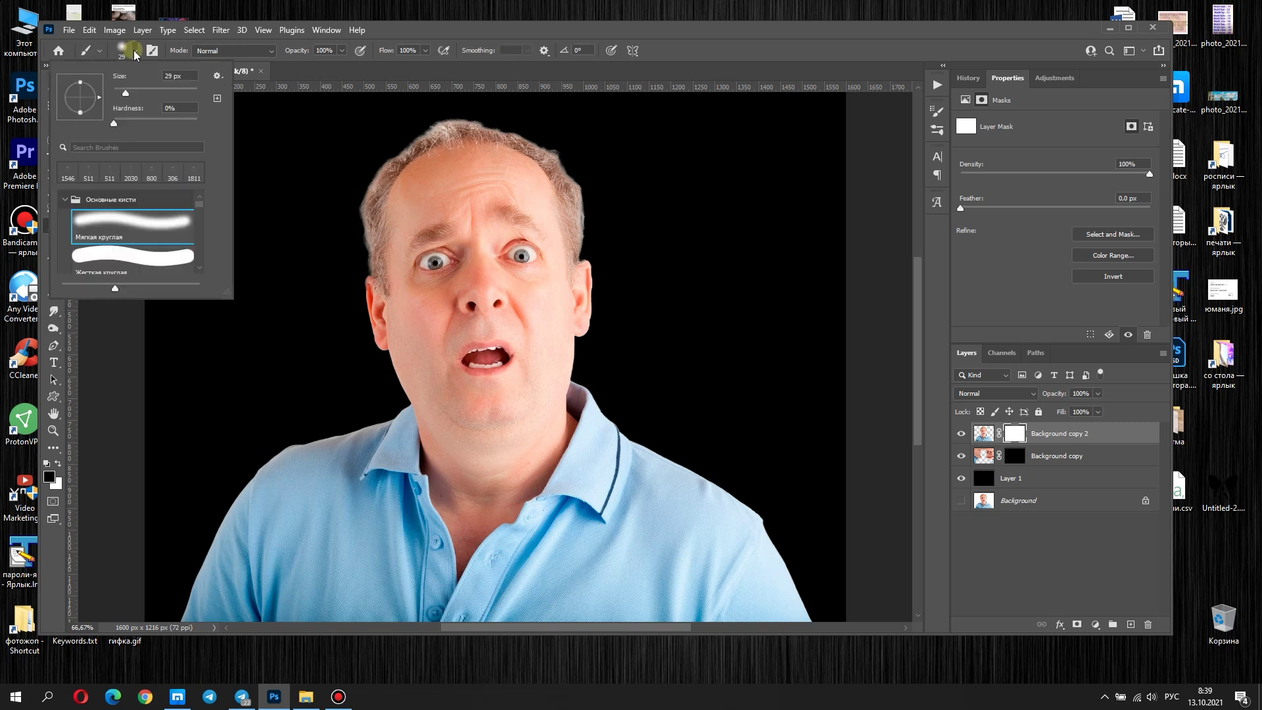
drag(201, 207, 205, 239)
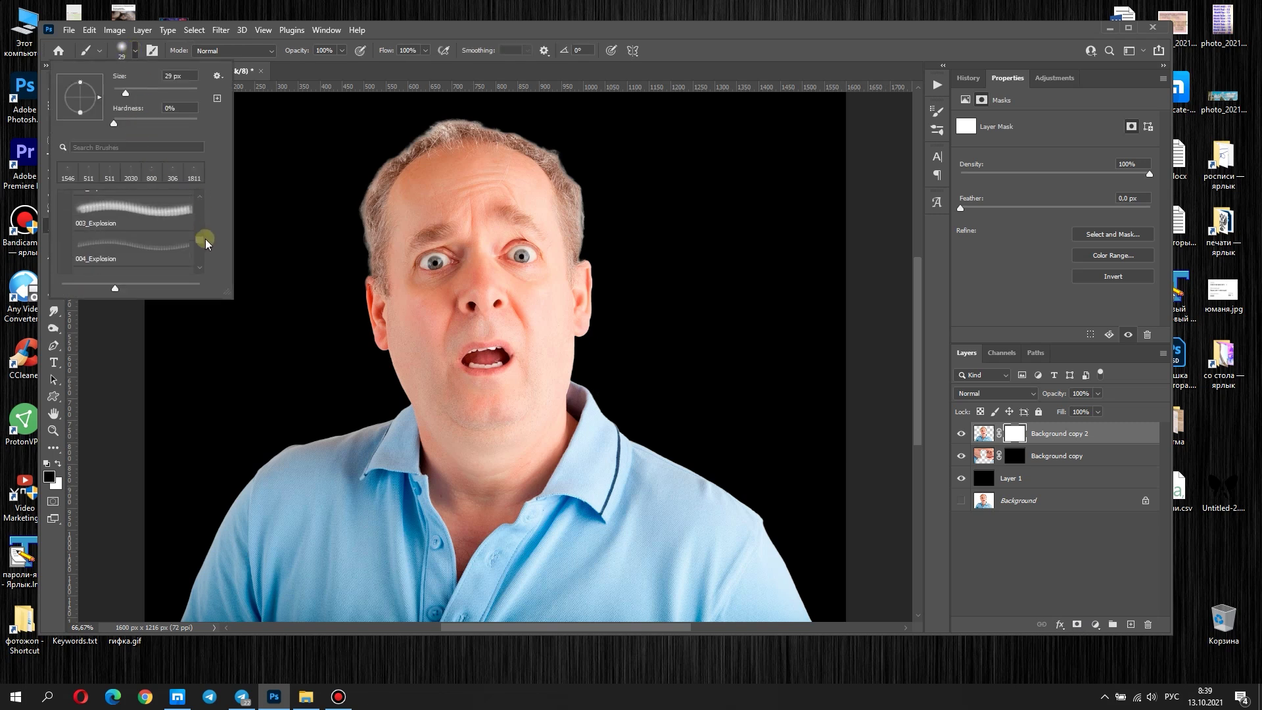
scroll(177, 249, down, 2)
scroll(177, 250, down, 1)
scroll(176, 252, down, 2)
click(142, 262)
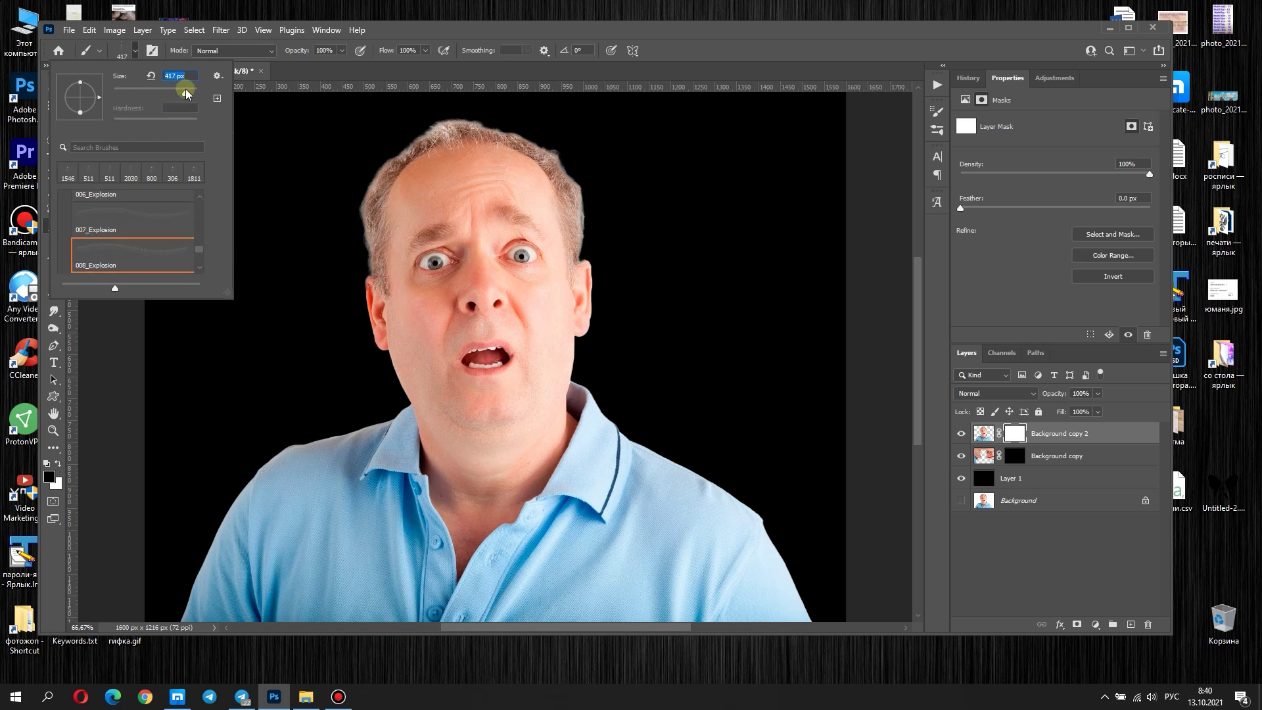
drag(188, 89, 191, 89)
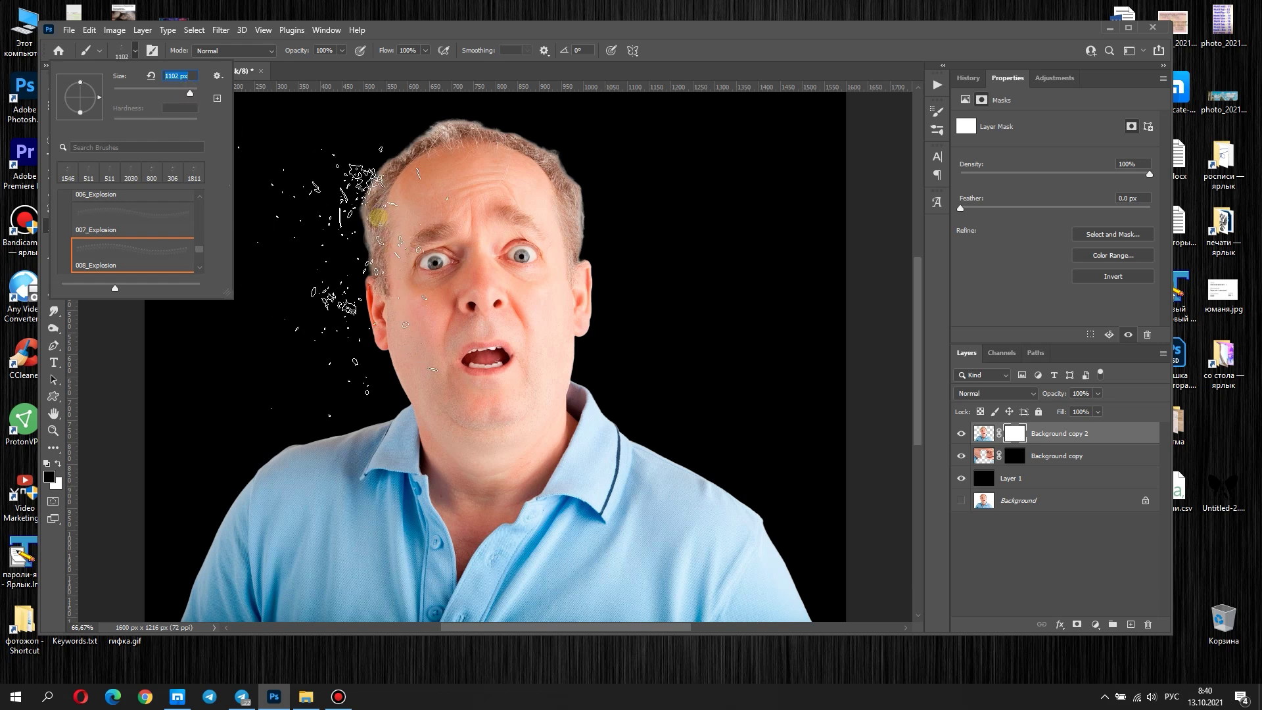
click(378, 217)
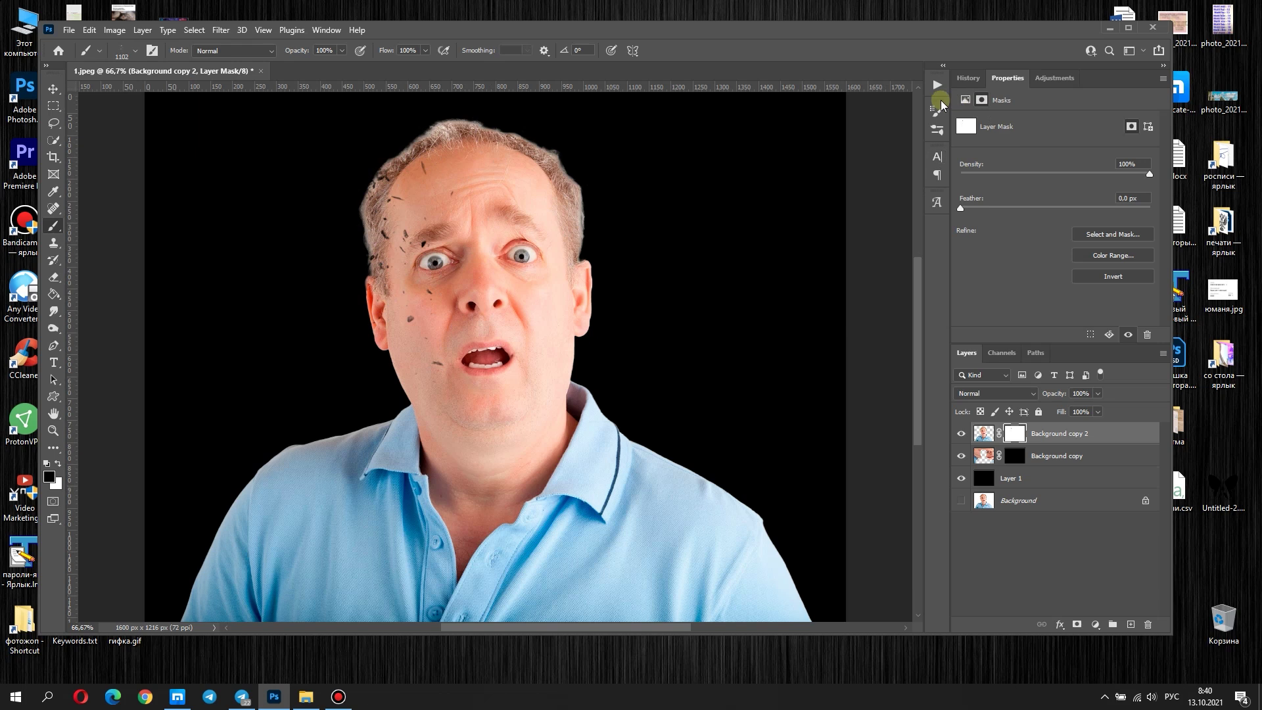
click(940, 106)
- Enable Shape Dynamics roundness jitter and chip specks across the face, shirt and shoulder
click(675, 163)
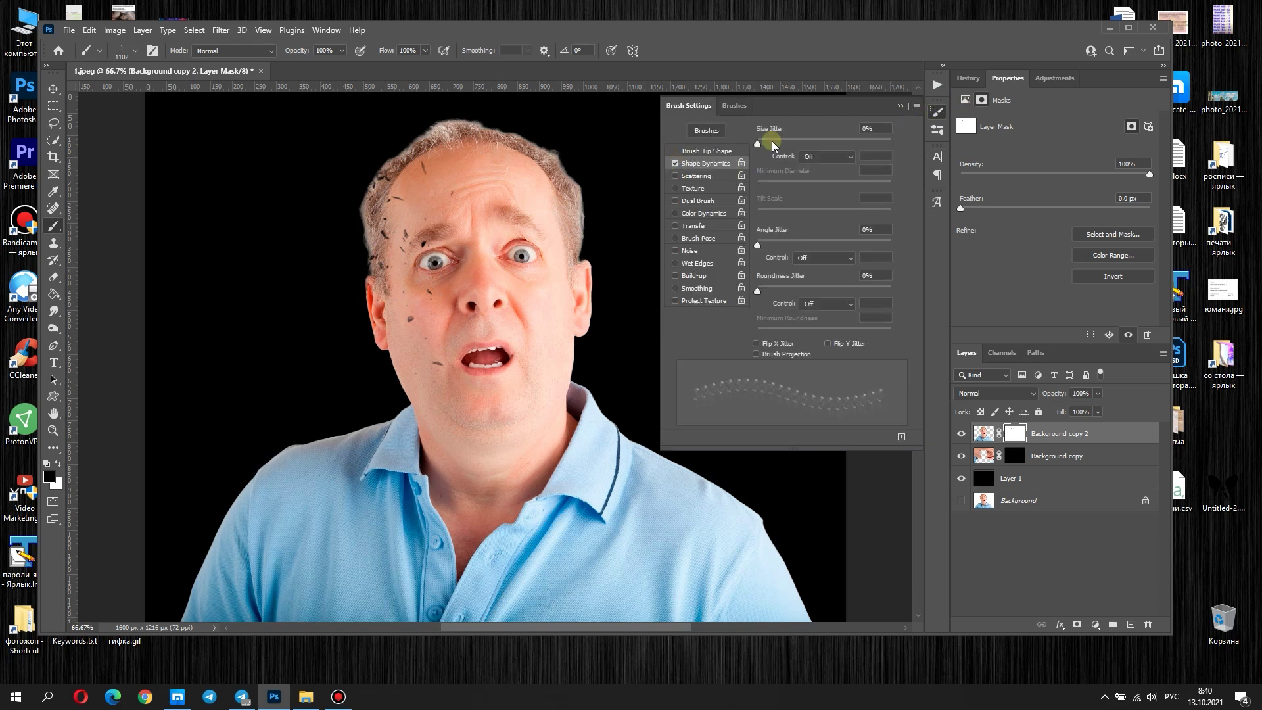
click(804, 290)
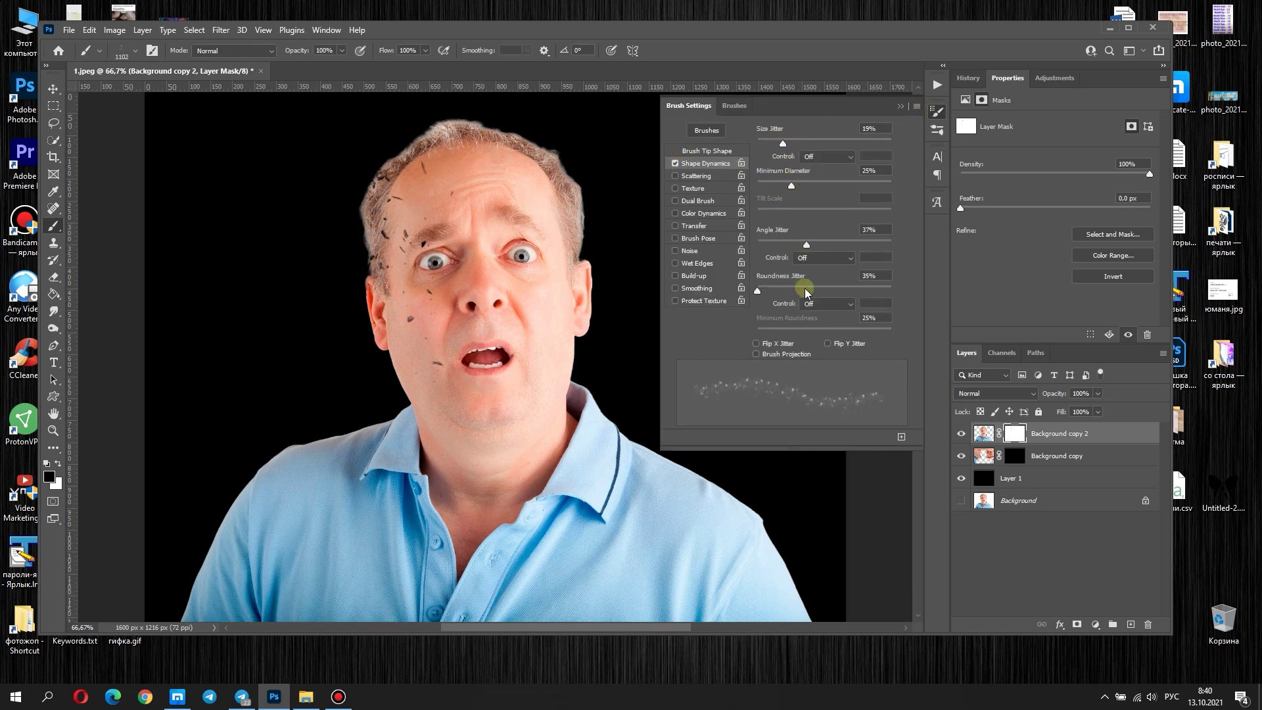
click(901, 106)
drag(583, 193, 287, 456)
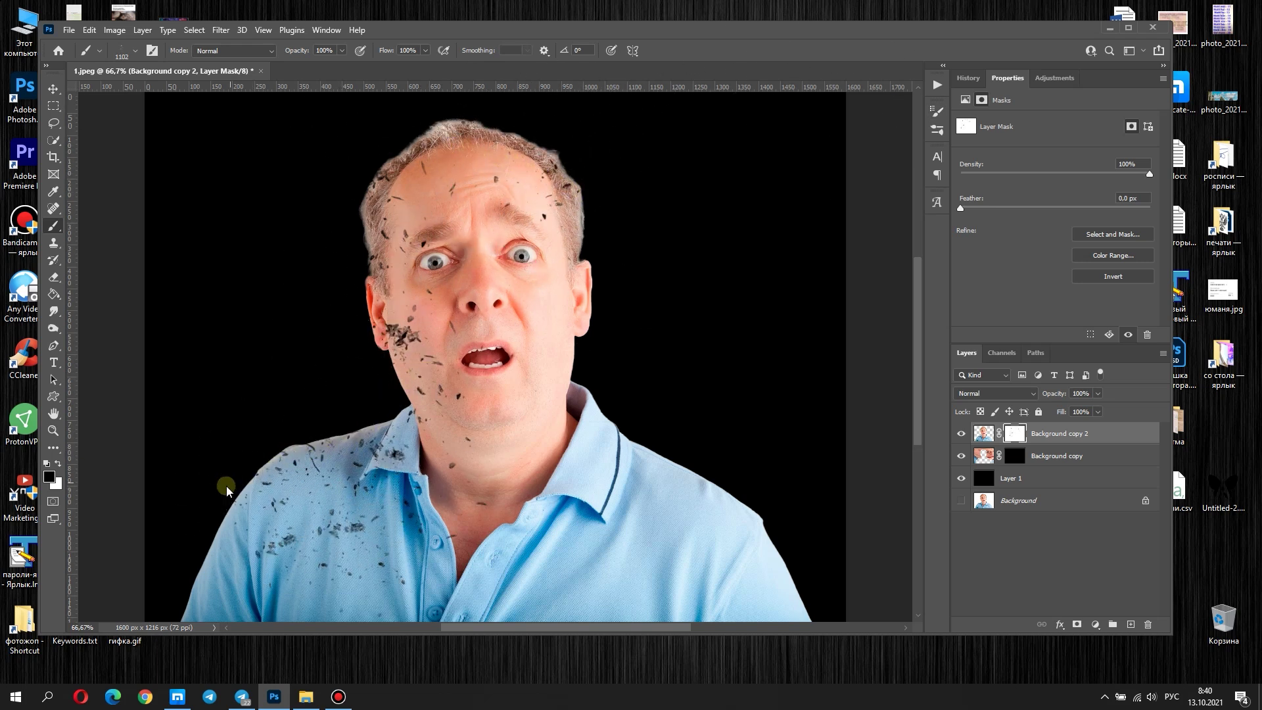
drag(288, 456, 263, 539)
mouse_move(737, 526)
mouse_down()
mouse_move(770, 547)
mouse_move(641, 341)
mouse_move(690, 518)
mouse_up()
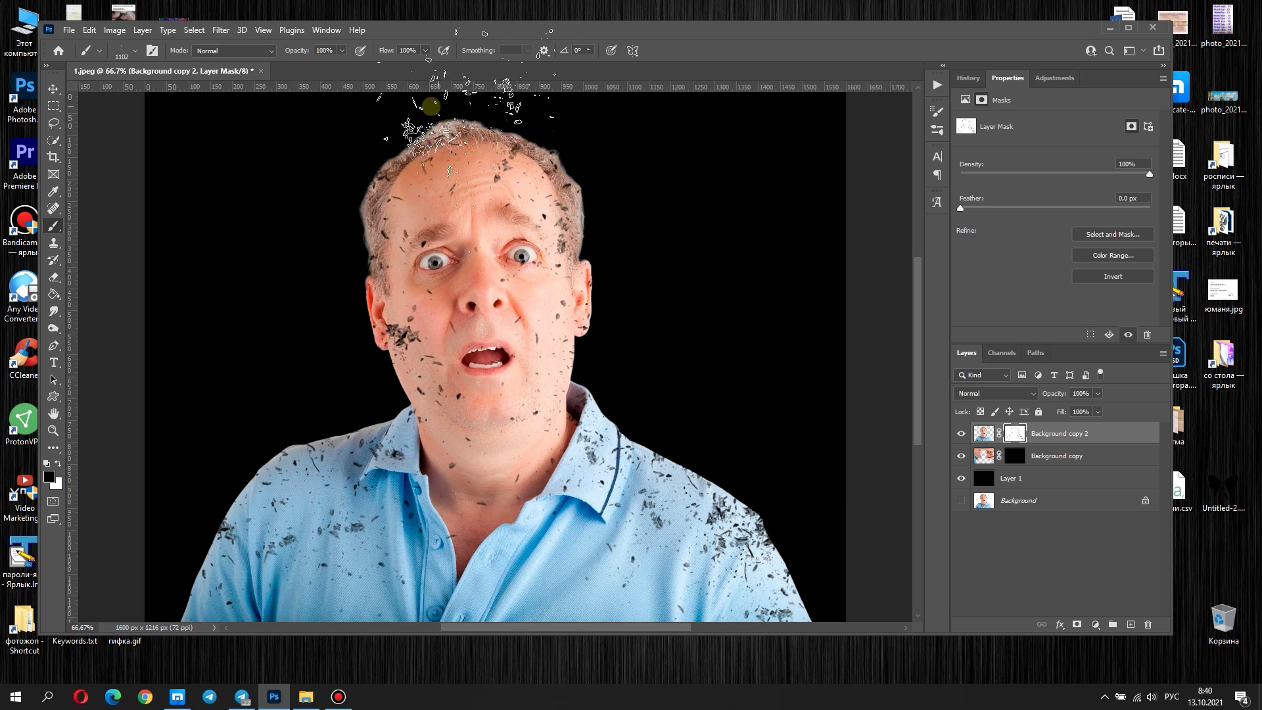
- Paint on Background copy's mask to reveal fragments around the shoulder and head
click(1016, 455)
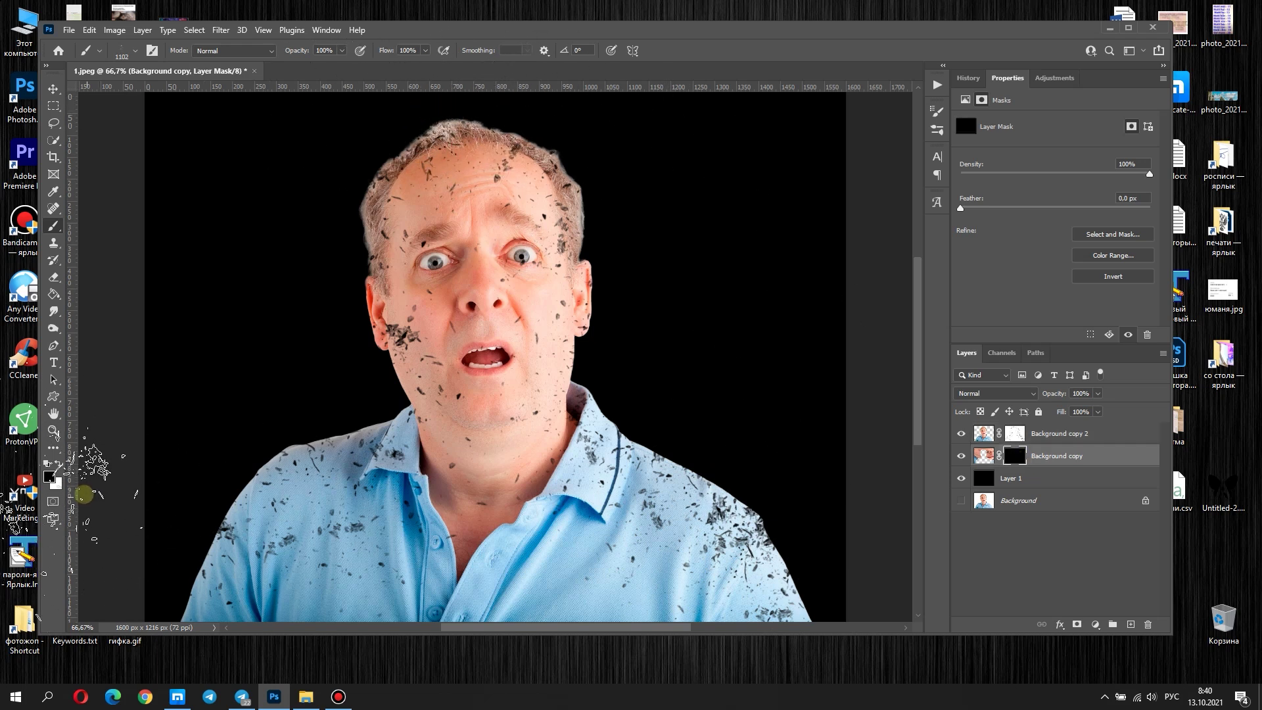
mouse_move(143, 505)
mouse_down()
mouse_move(214, 546)
mouse_move(284, 469)
mouse_move(395, 427)
mouse_move(335, 374)
mouse_move(333, 312)
mouse_move(353, 405)
mouse_move(347, 192)
mouse_move(422, 113)
mouse_move(603, 187)
mouse_move(615, 362)
mouse_move(713, 506)
mouse_move(756, 484)
mouse_move(625, 343)
mouse_move(613, 233)
mouse_up()
mouse_move(597, 153)
mouse_down()
mouse_move(803, 163)
mouse_move(217, 135)
mouse_move(161, 203)
mouse_move(150, 74)
mouse_up()
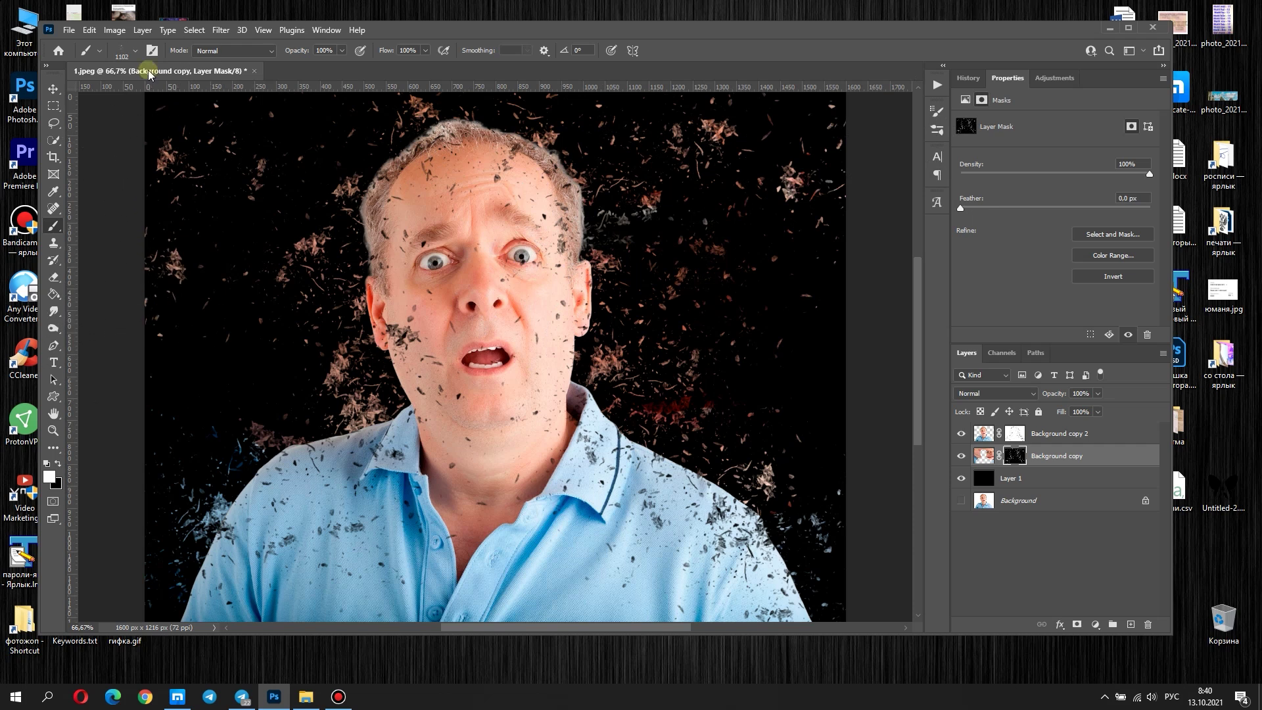
- Switch to the 007_Explosion brush and reveal more blue fragments left of the shoulder
click(135, 53)
click(135, 221)
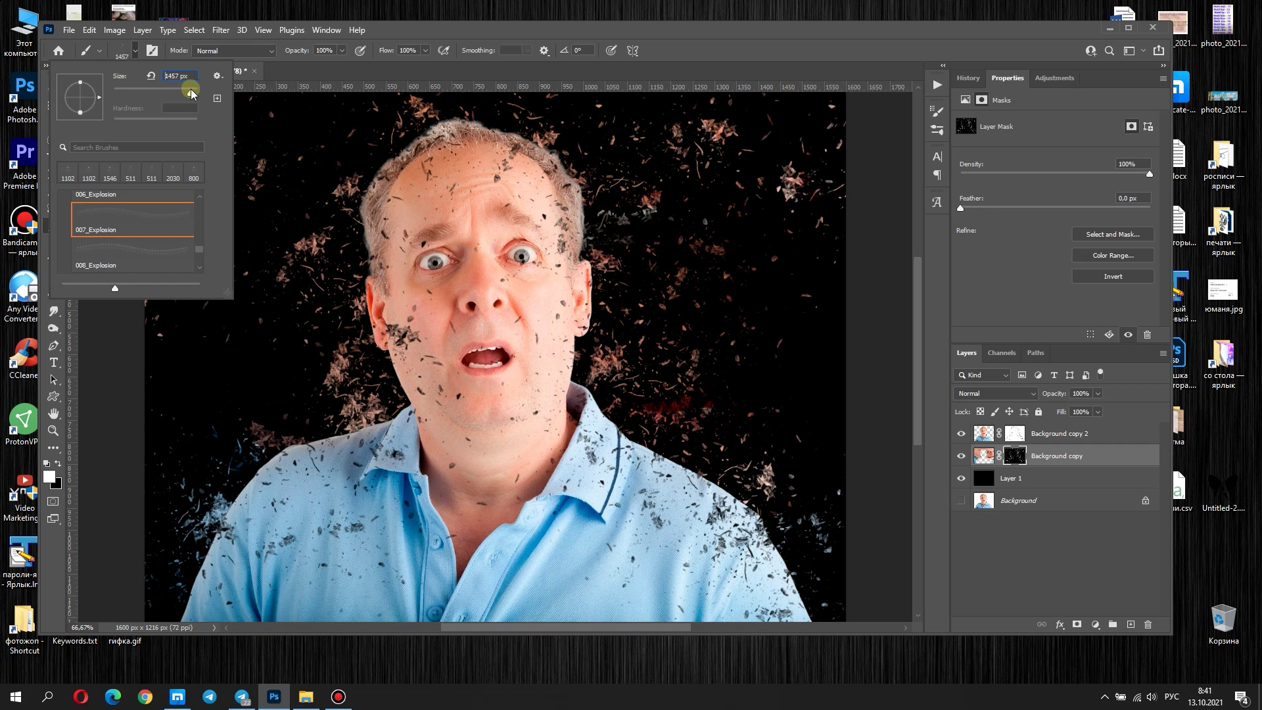
key(Return)
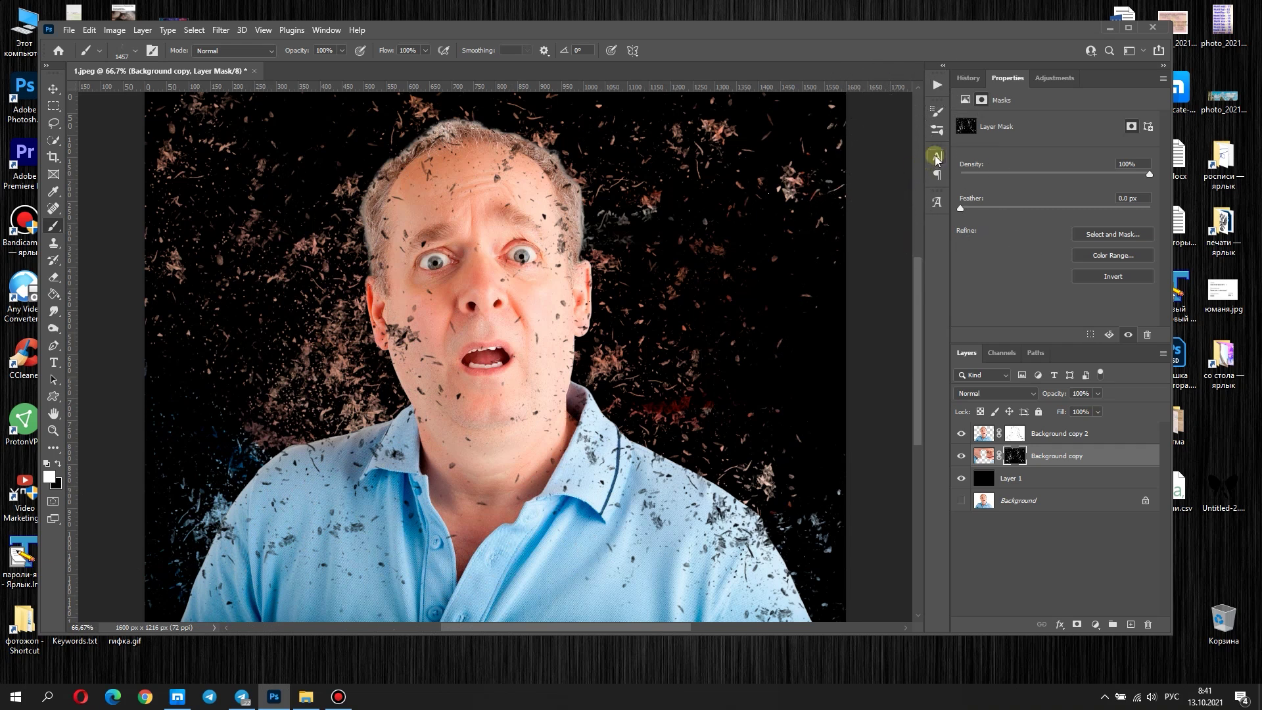
click(936, 116)
click(704, 163)
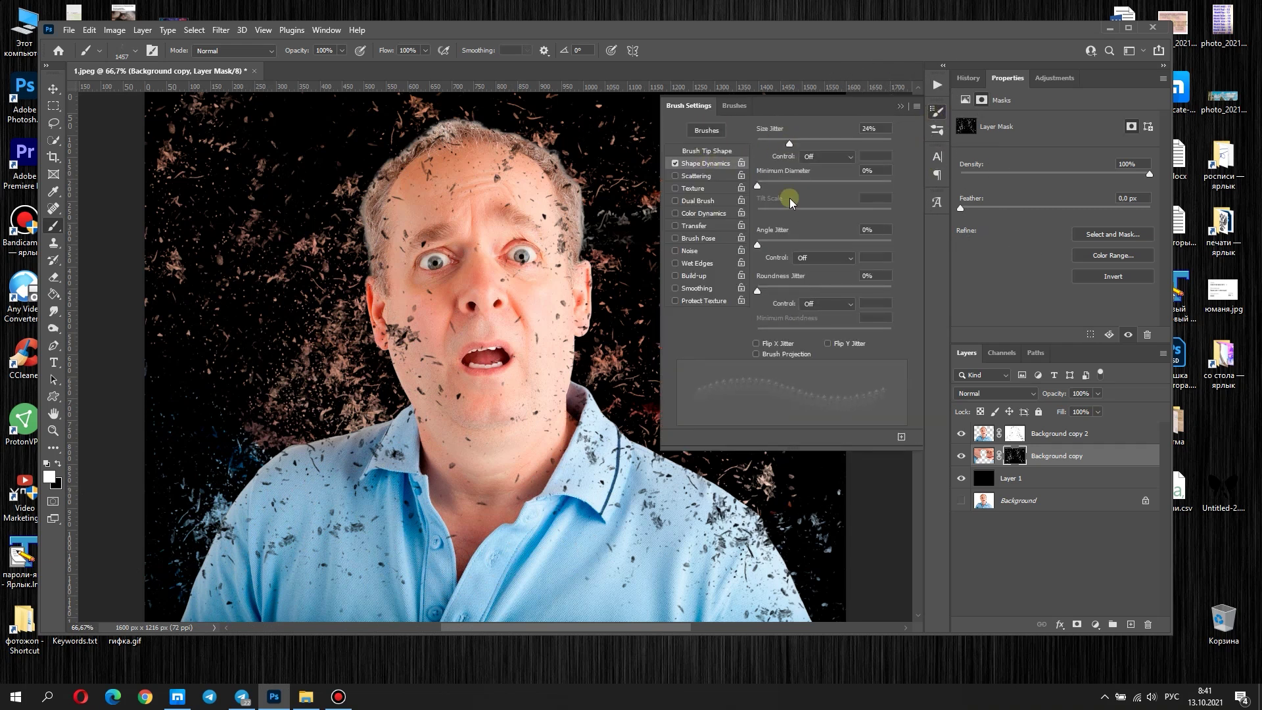
click(900, 106)
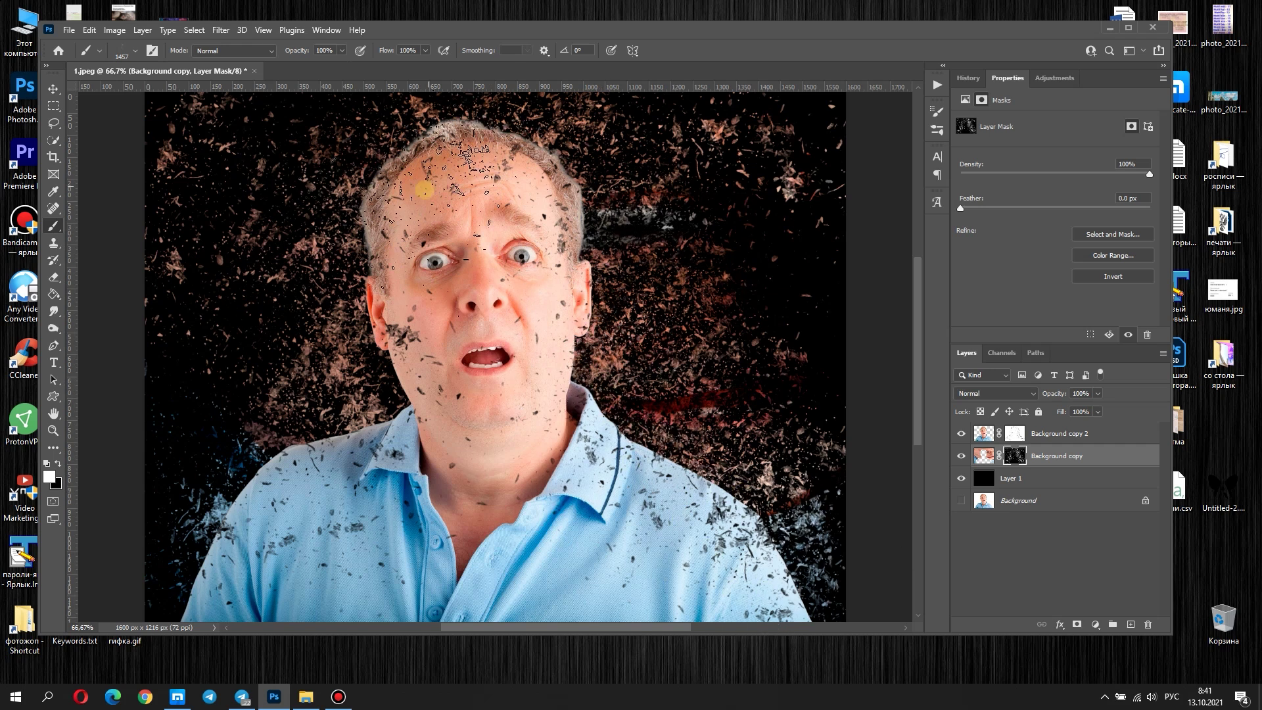
drag(220, 511, 197, 493)
click(1015, 434)
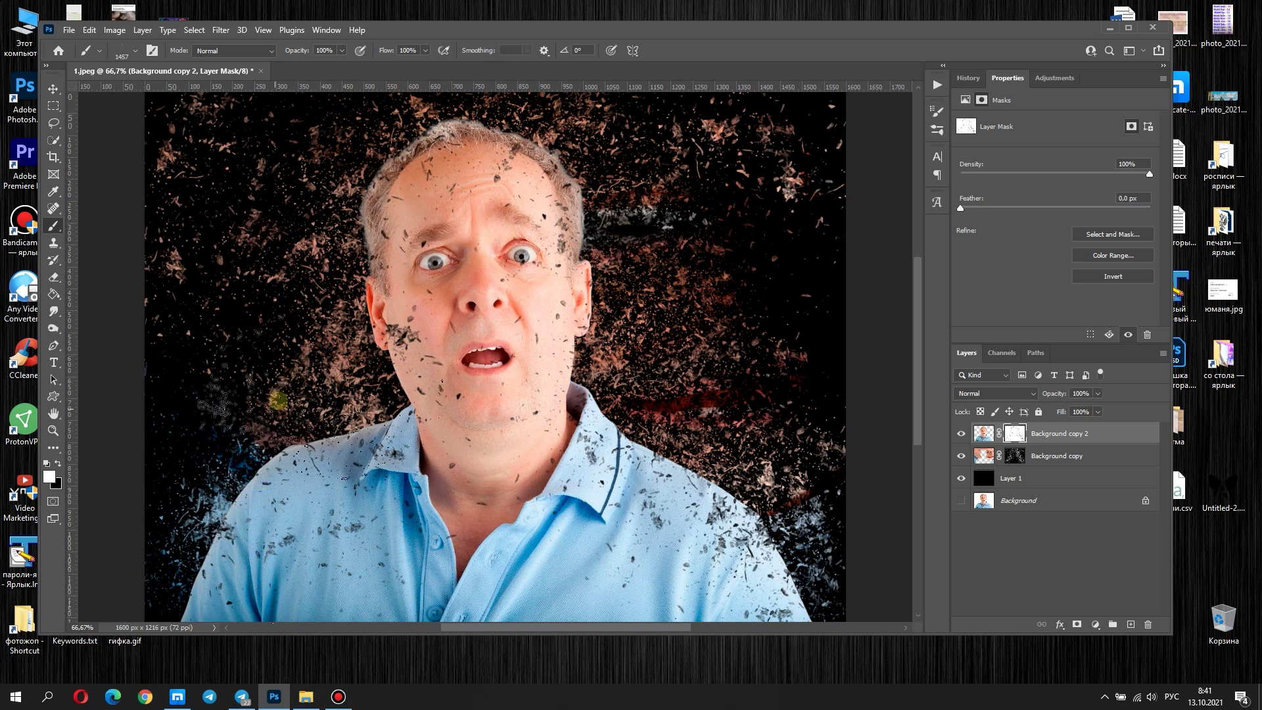
- Paint pink fragments on Background copy's mask with a shape-dynamics 009_Explosion brush
click(135, 53)
scroll(129, 256, down, 1)
click(130, 255)
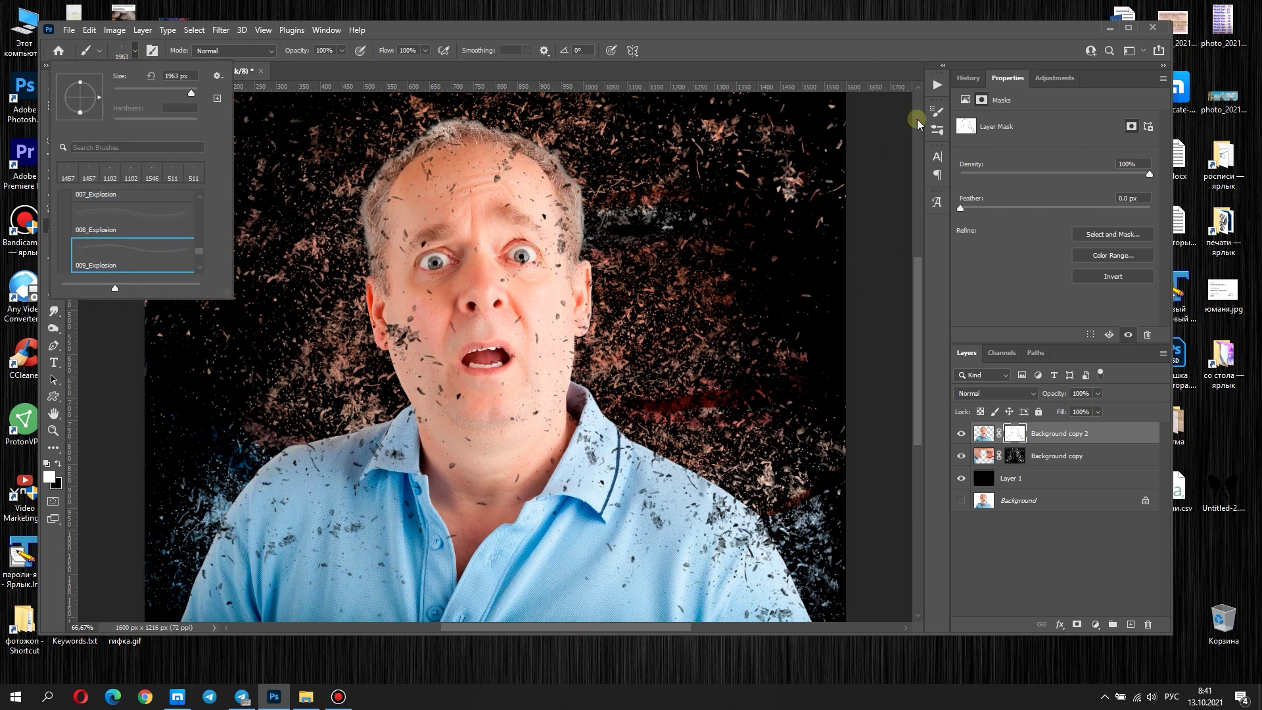
click(940, 114)
click(677, 164)
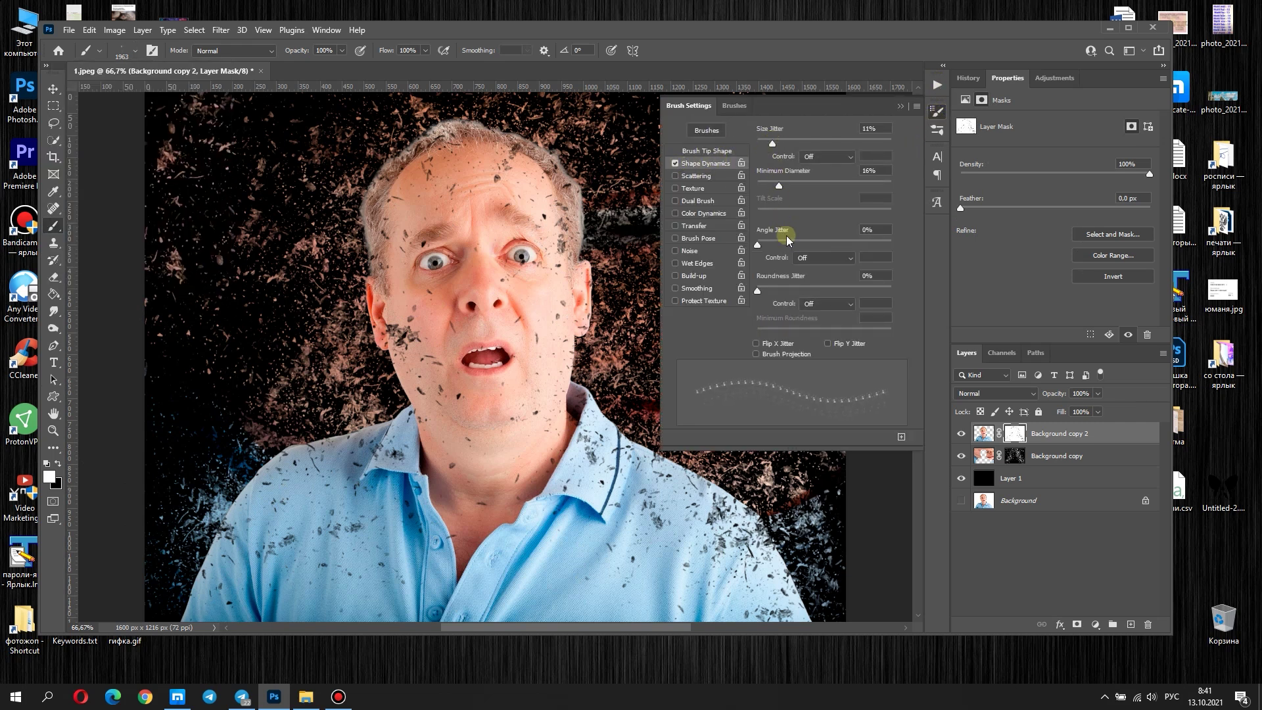
click(898, 108)
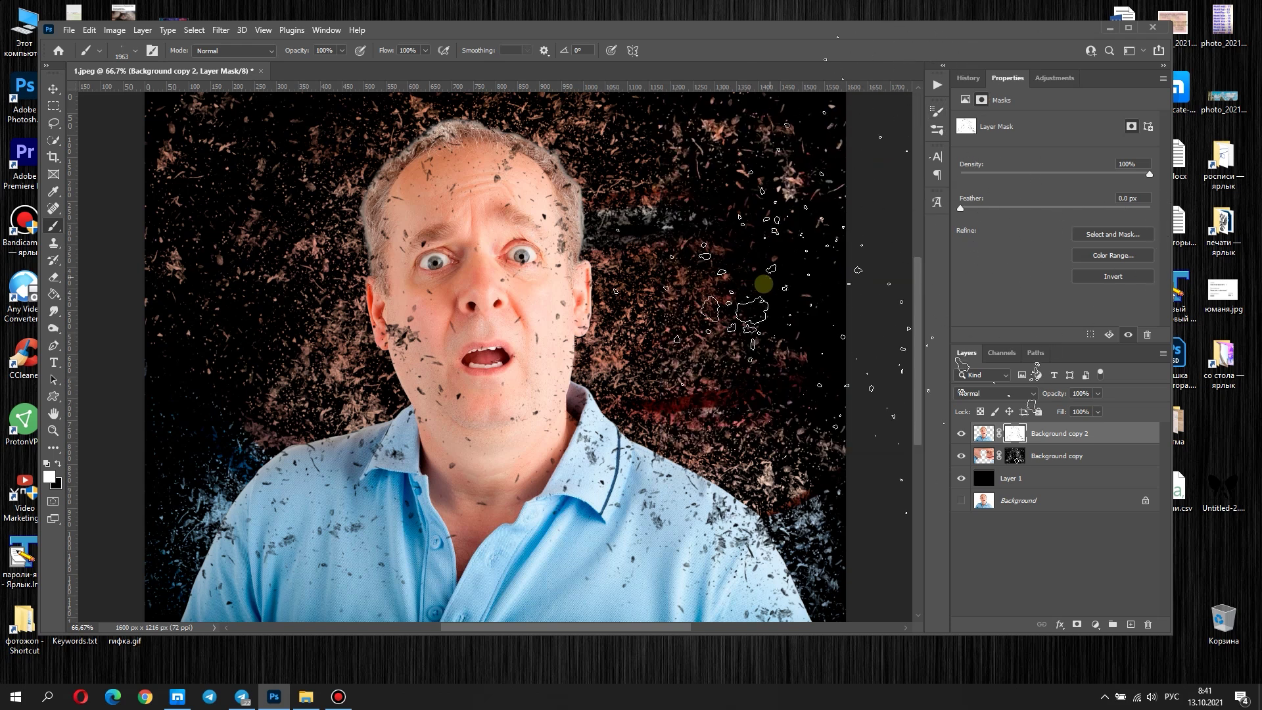
click(1033, 464)
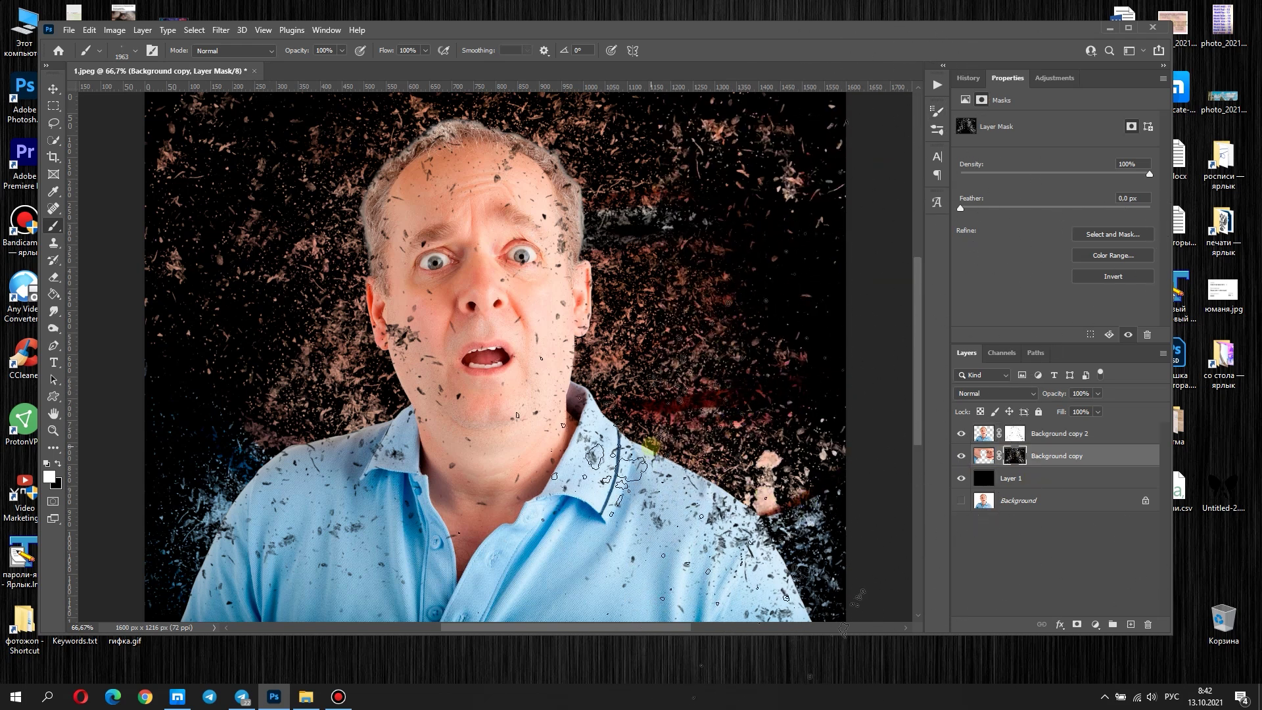
mouse_move(345, 359)
mouse_down()
mouse_move(316, 394)
mouse_move(289, 368)
mouse_move(237, 217)
mouse_move(197, 184)
mouse_up()
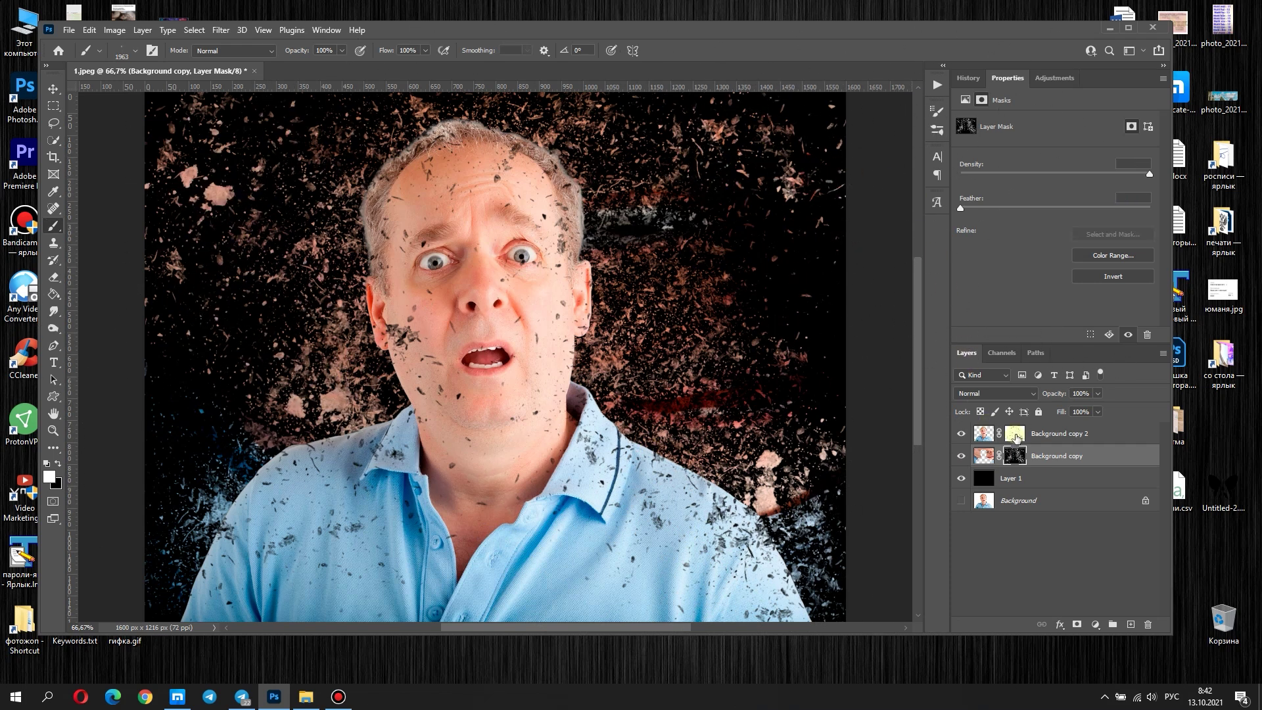
- Return to Background copy 2's mask and set the brush size to 800 px
click(1016, 436)
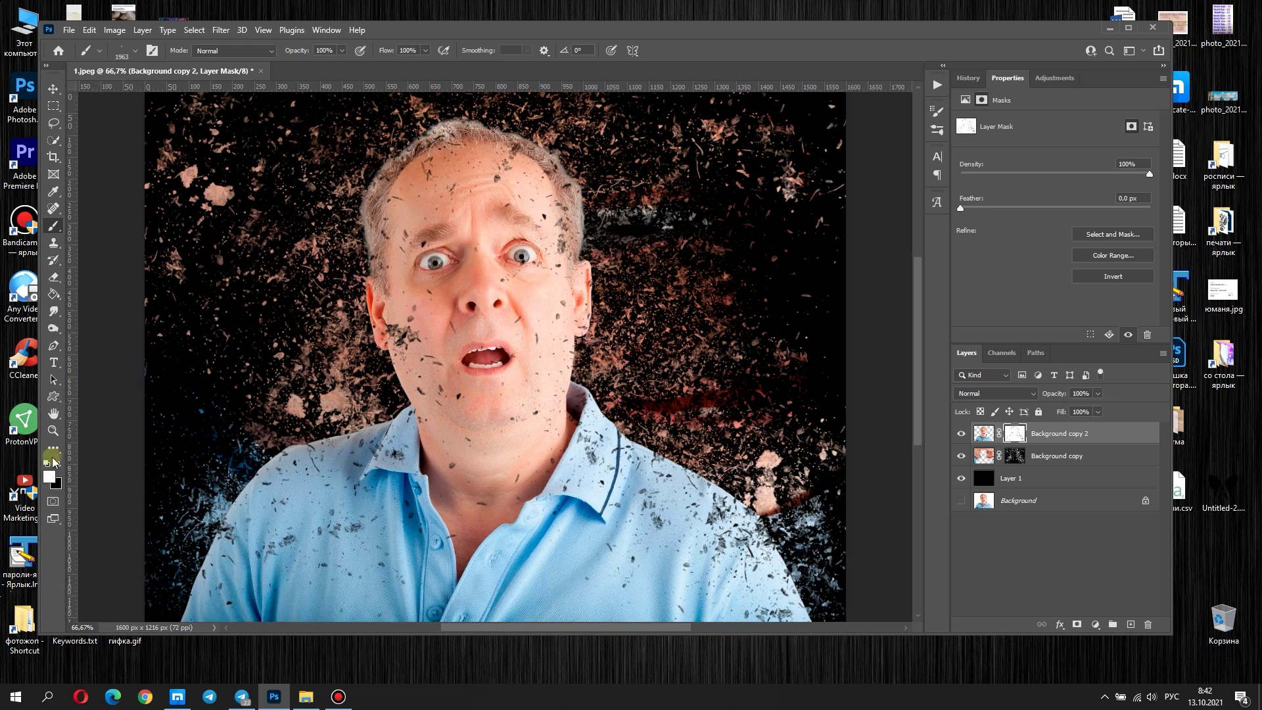
click(135, 51)
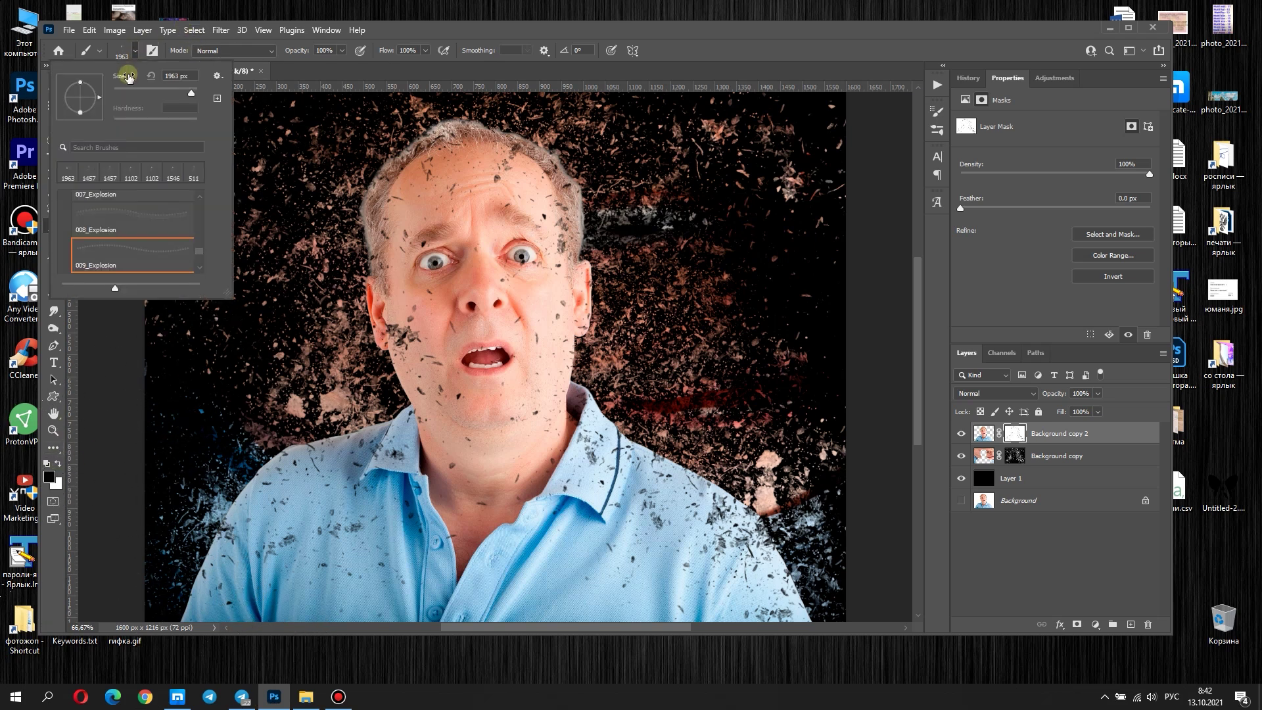
key(Return)
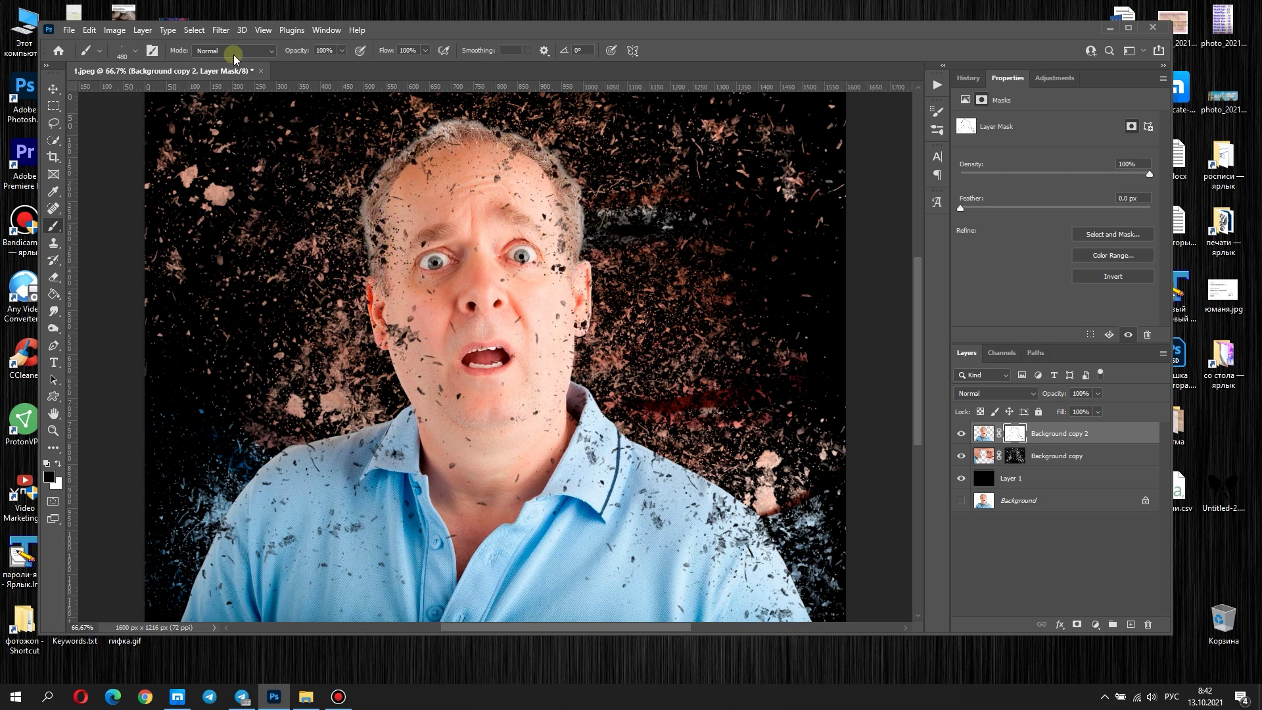
click(135, 51)
text(800)
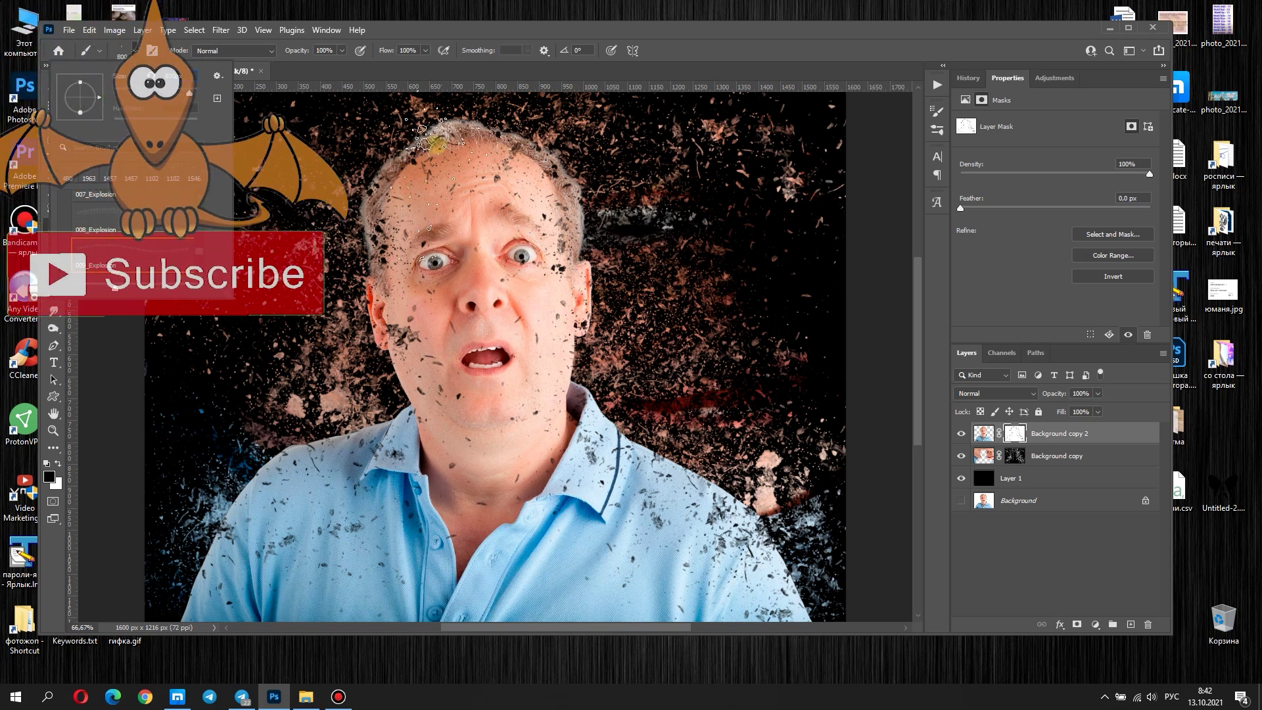
key(Return)
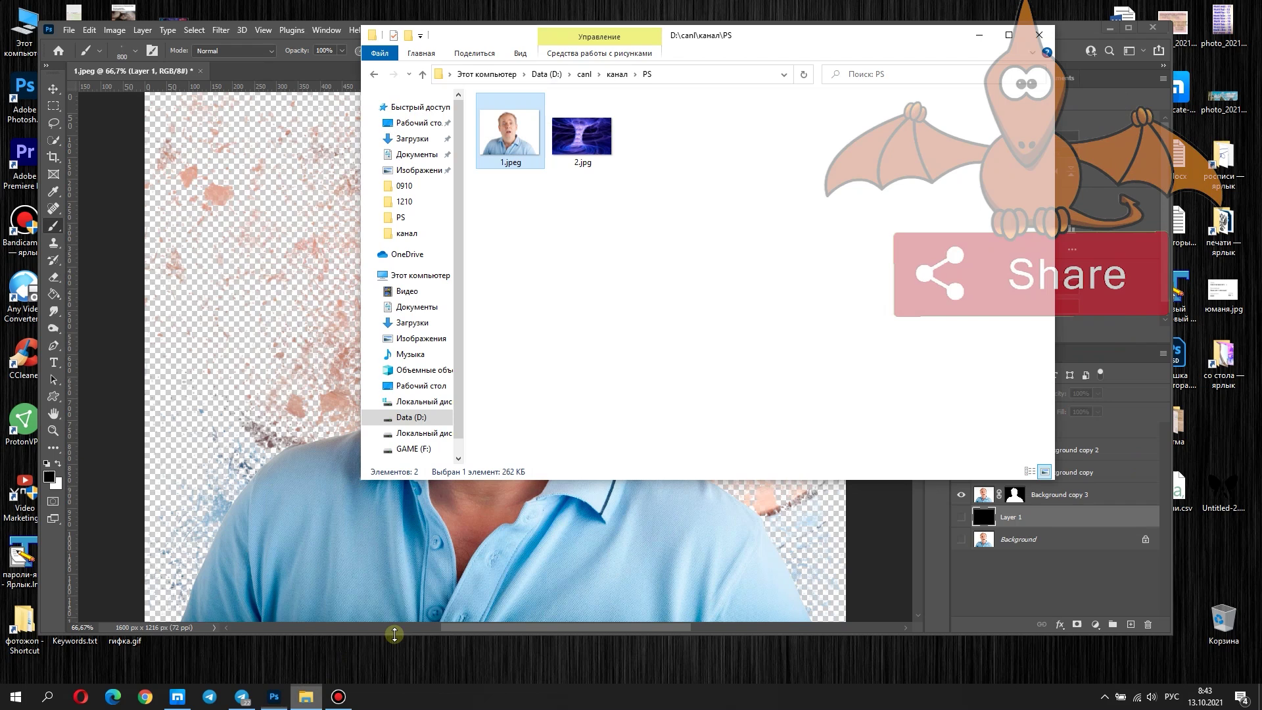
- Drag 2.jpg from File Explorer onto the portrait canvas as a new layer
drag(579, 138, 303, 442)
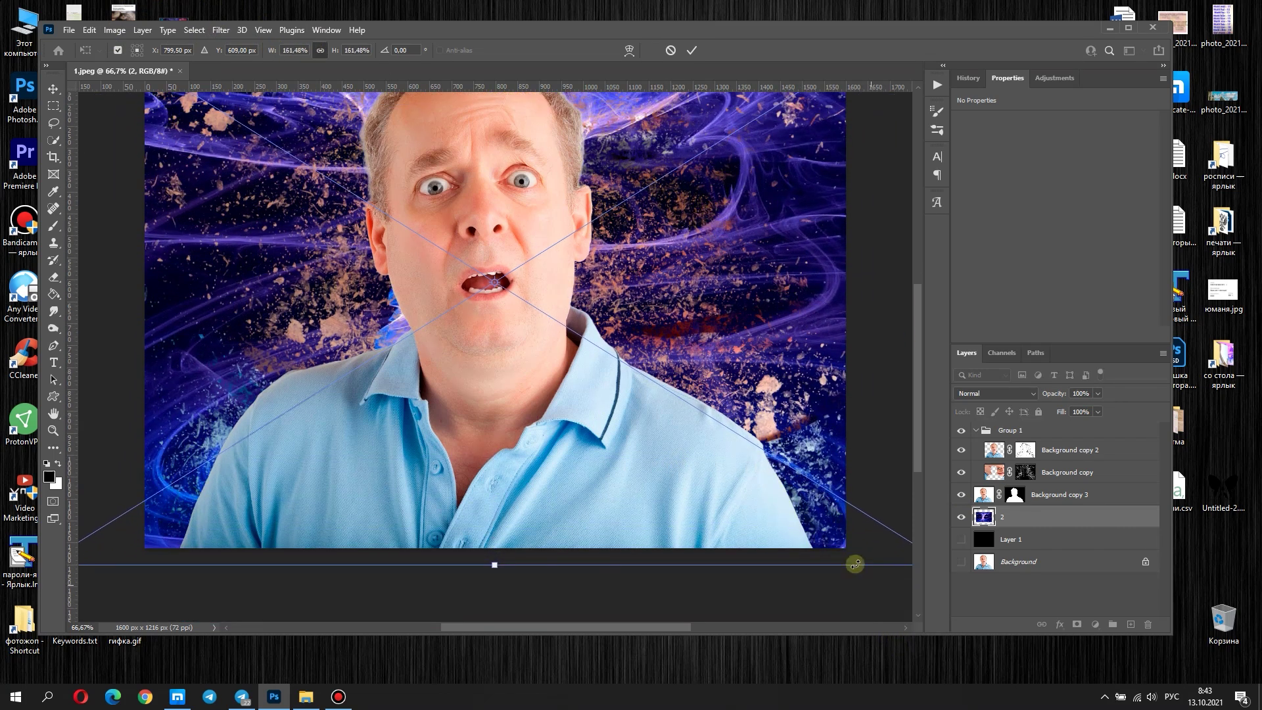
- Scale cosmic layer 2 to fill the canvas, Gaussian-blur it, and hide Background copy 3
drag(774, 532, 854, 564)
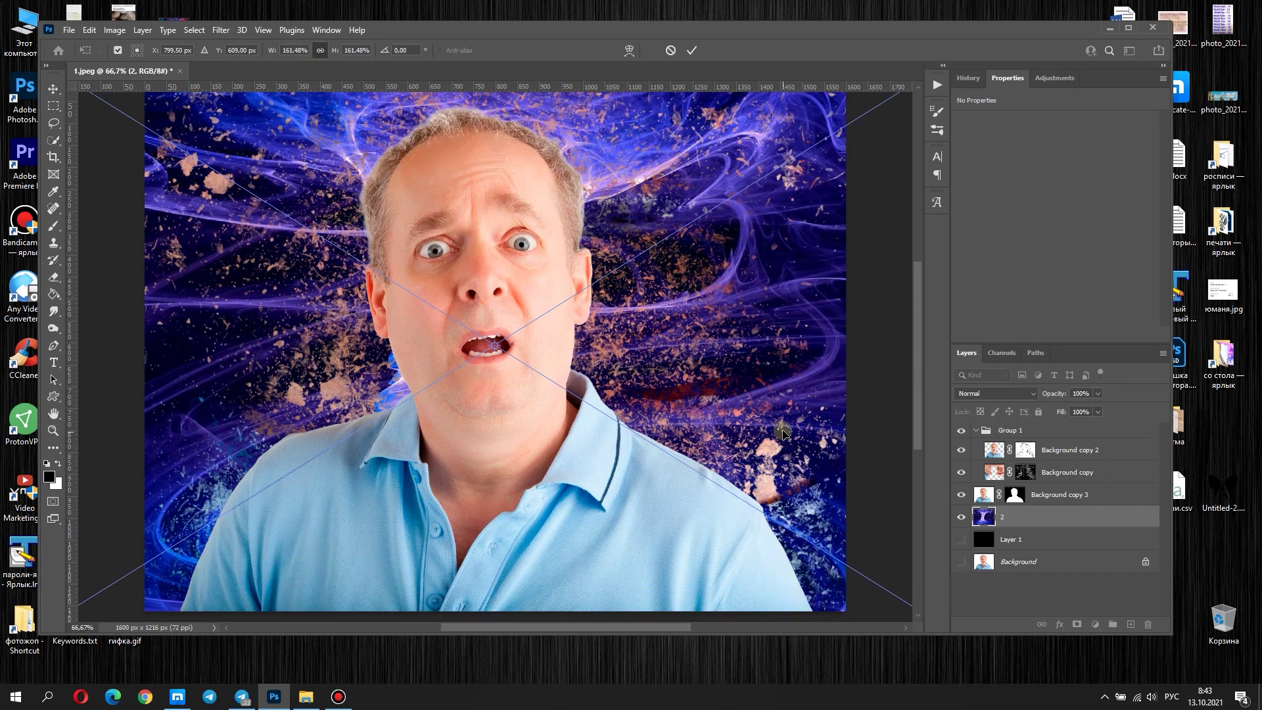
click(691, 50)
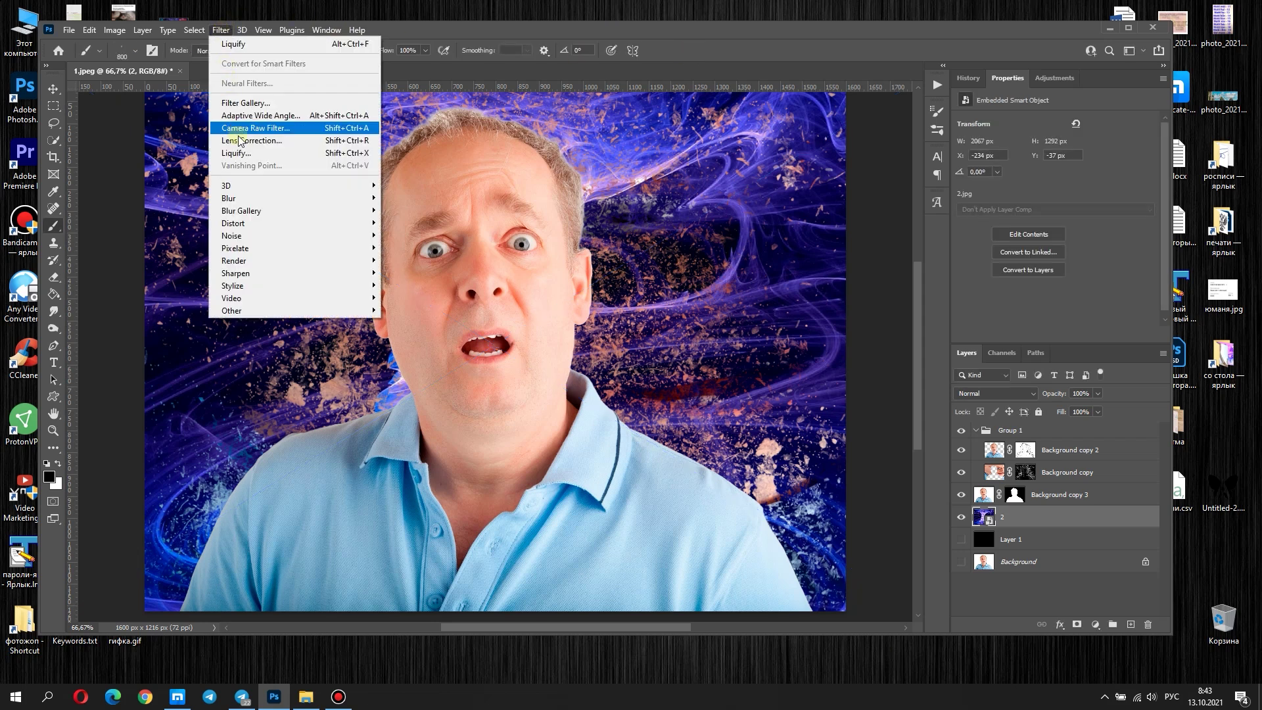
click(417, 250)
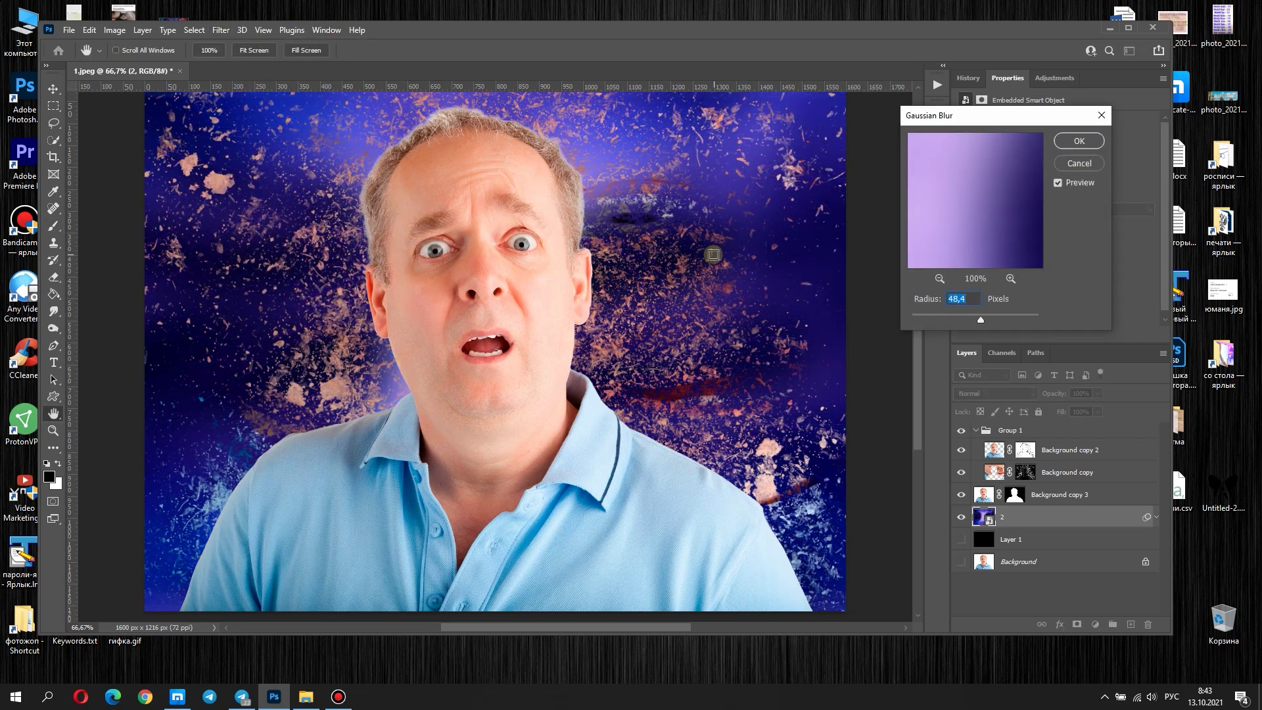
drag(978, 321, 971, 322)
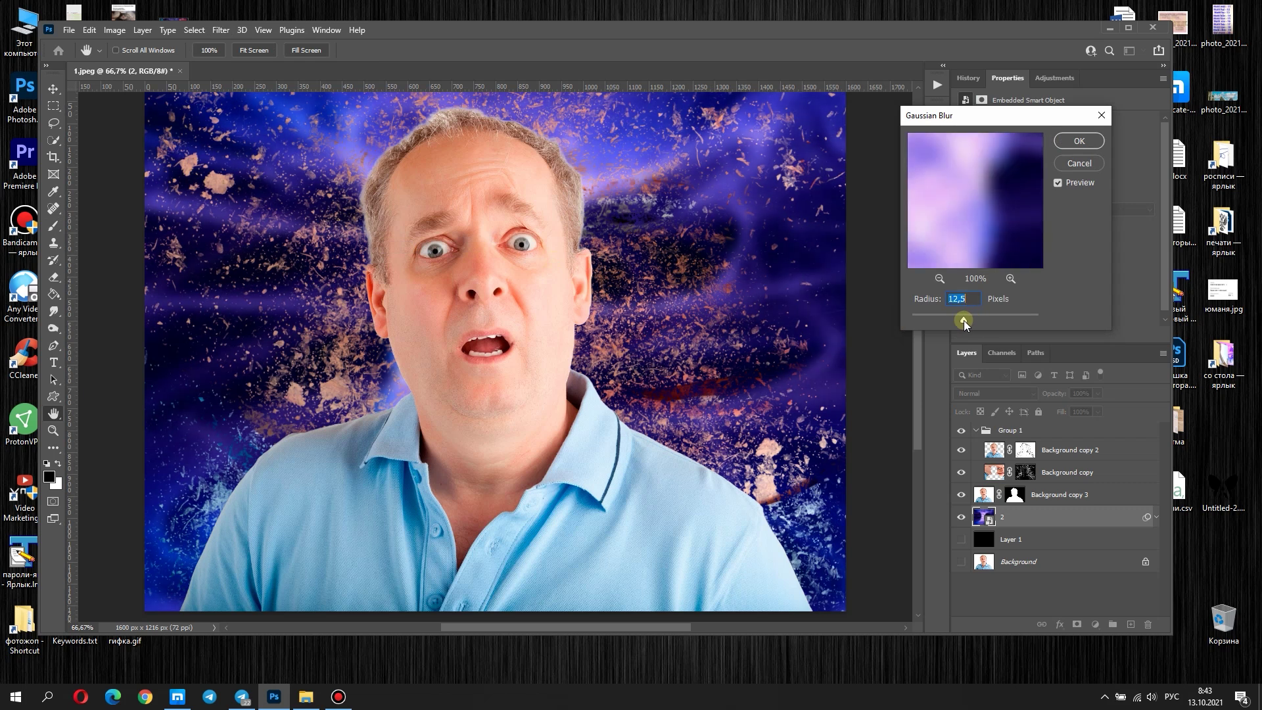
click(1079, 141)
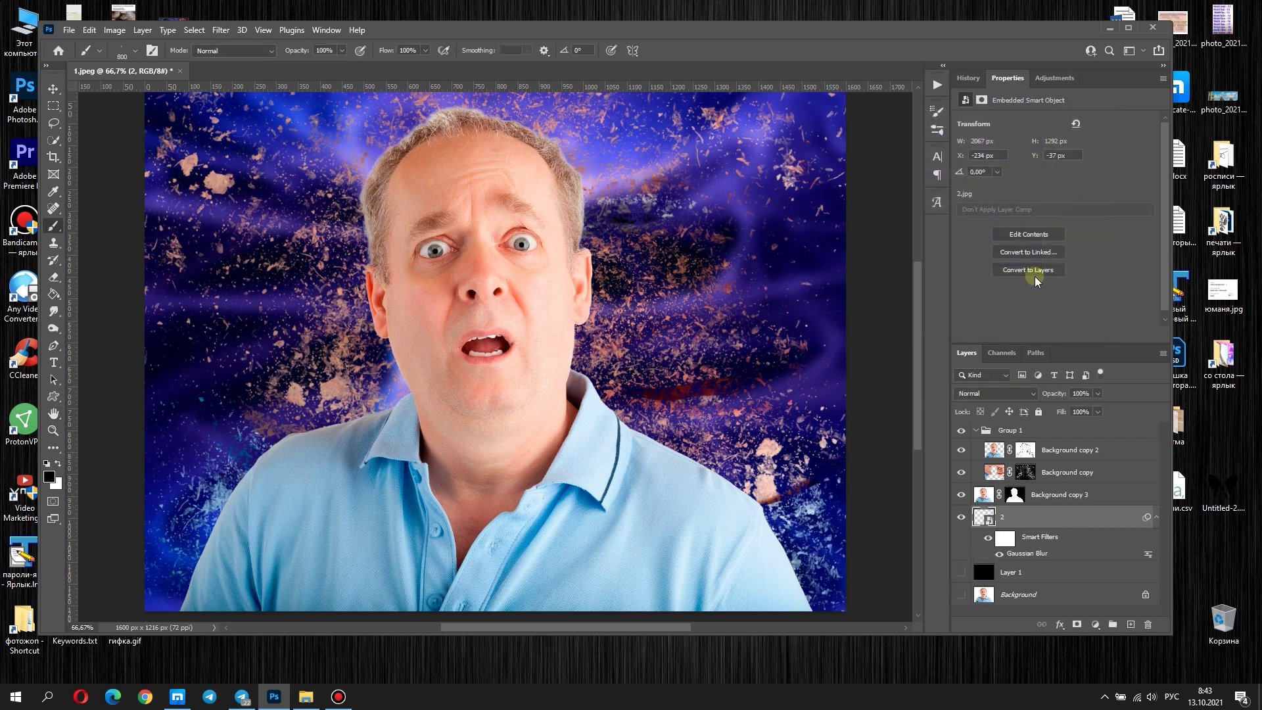
click(961, 495)
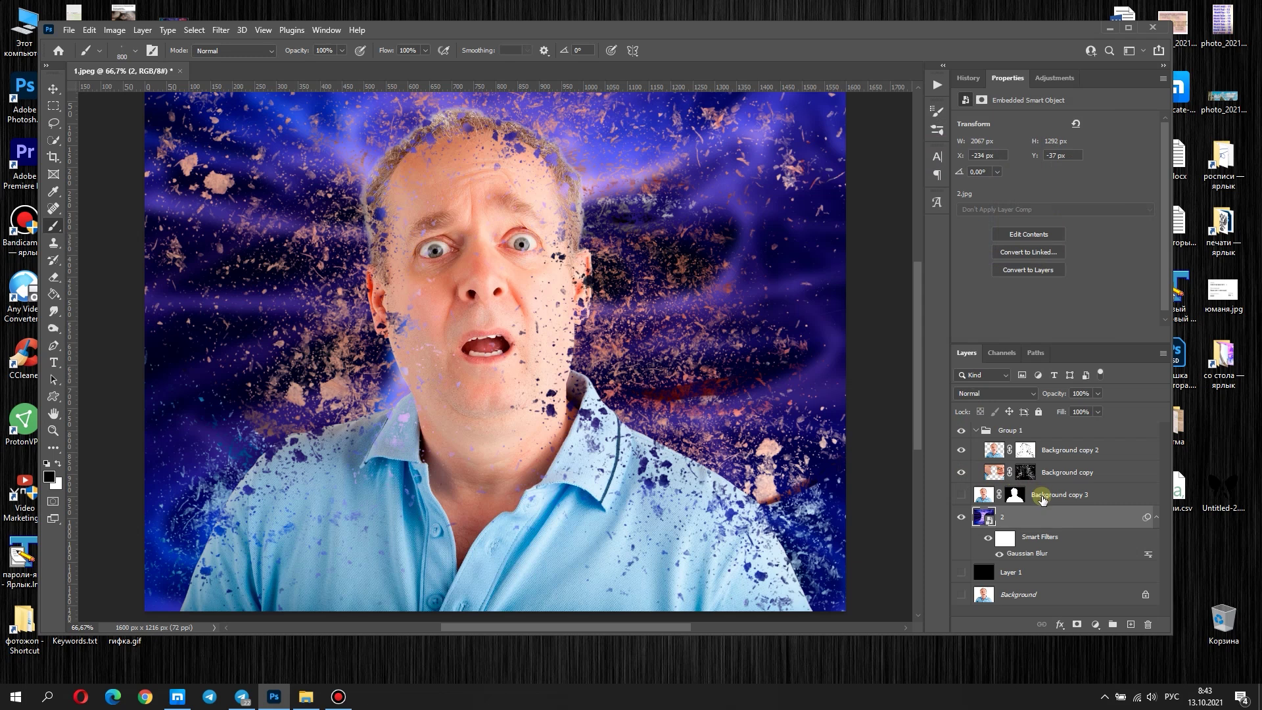
click(115, 30)
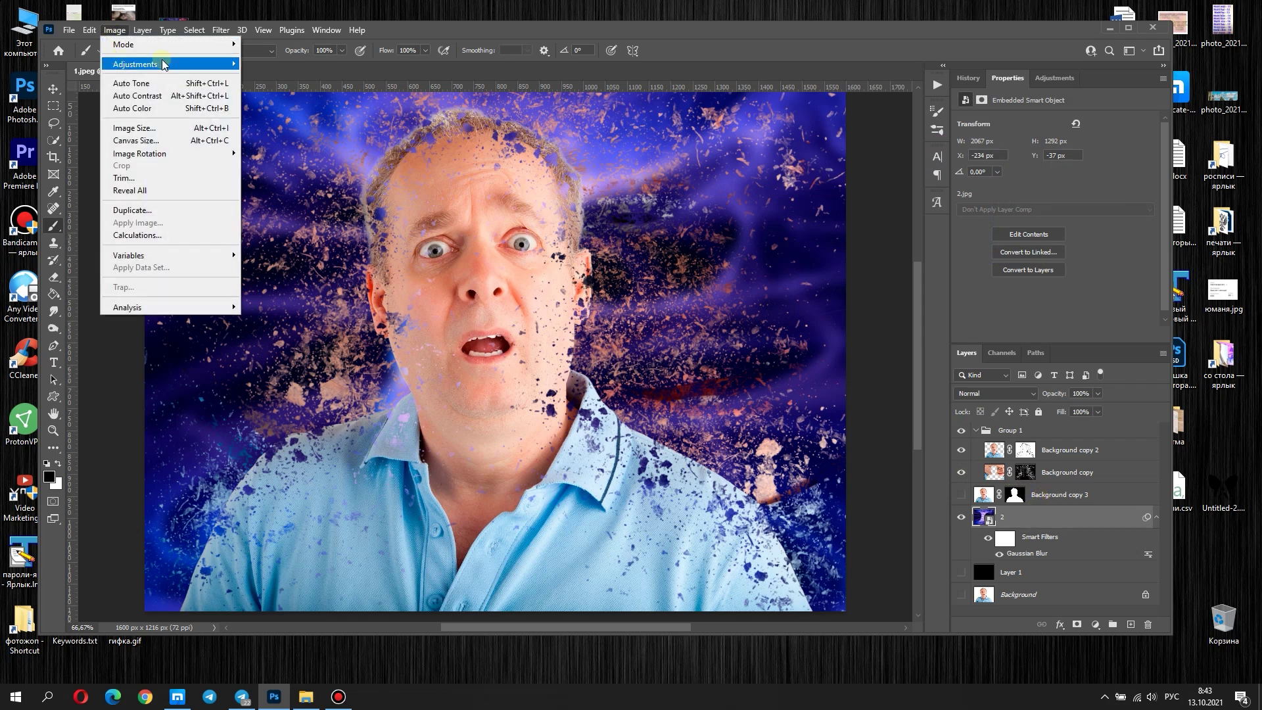
- Darken the cosmic background with Brightness/Contrast at brightness -67
click(282, 62)
drag(597, 215, 565, 215)
click(700, 199)
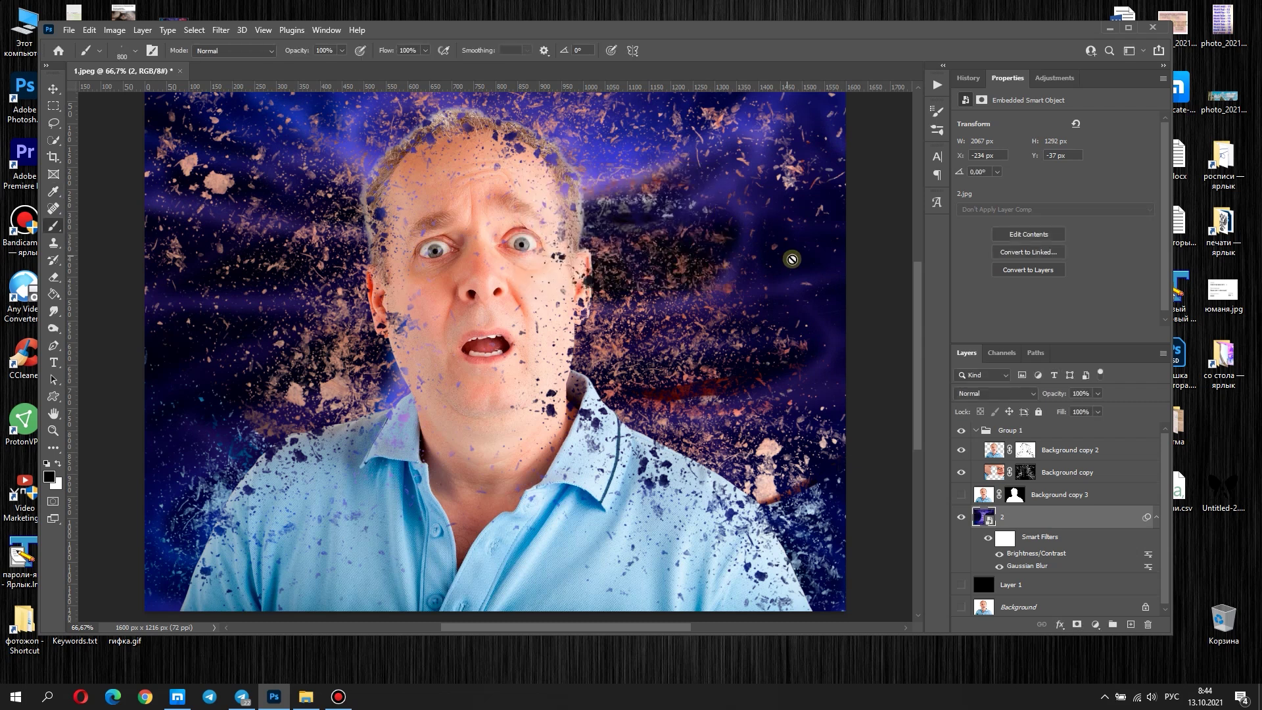
scroll(762, 278, down, 3)
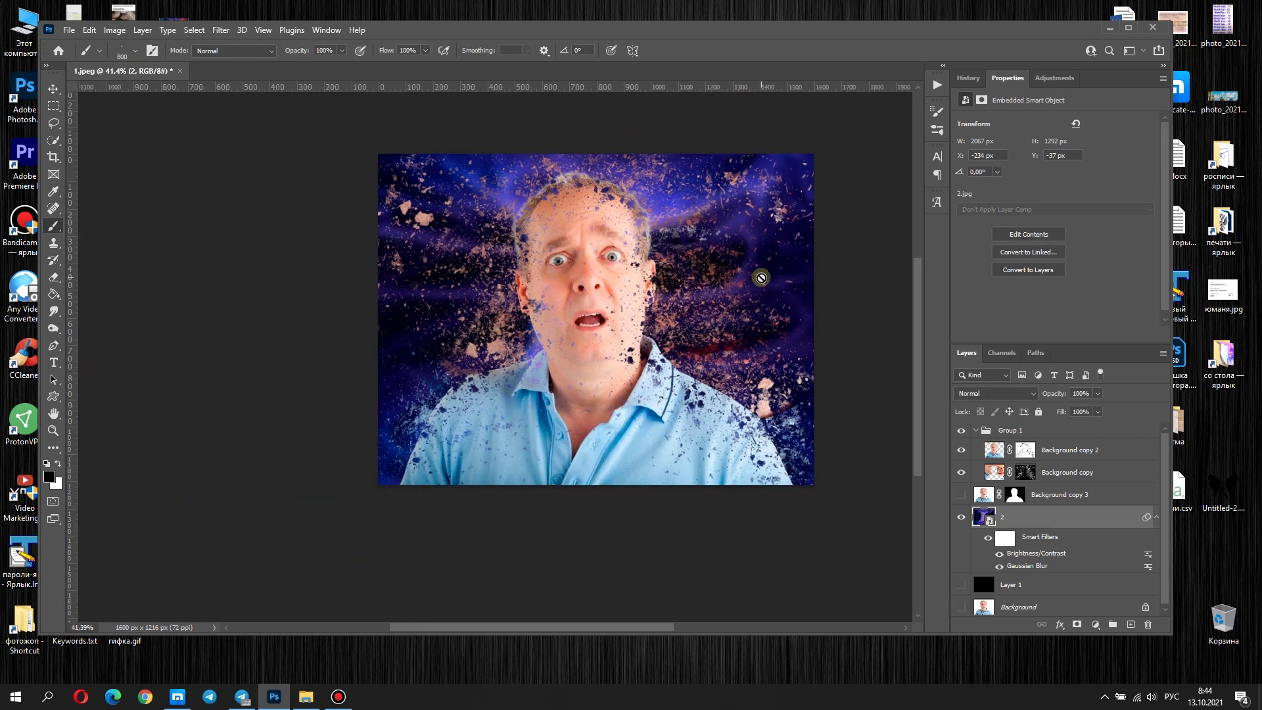
- Rearrange layers in Group 1 and toggle the group to compare before and after
click(1076, 579)
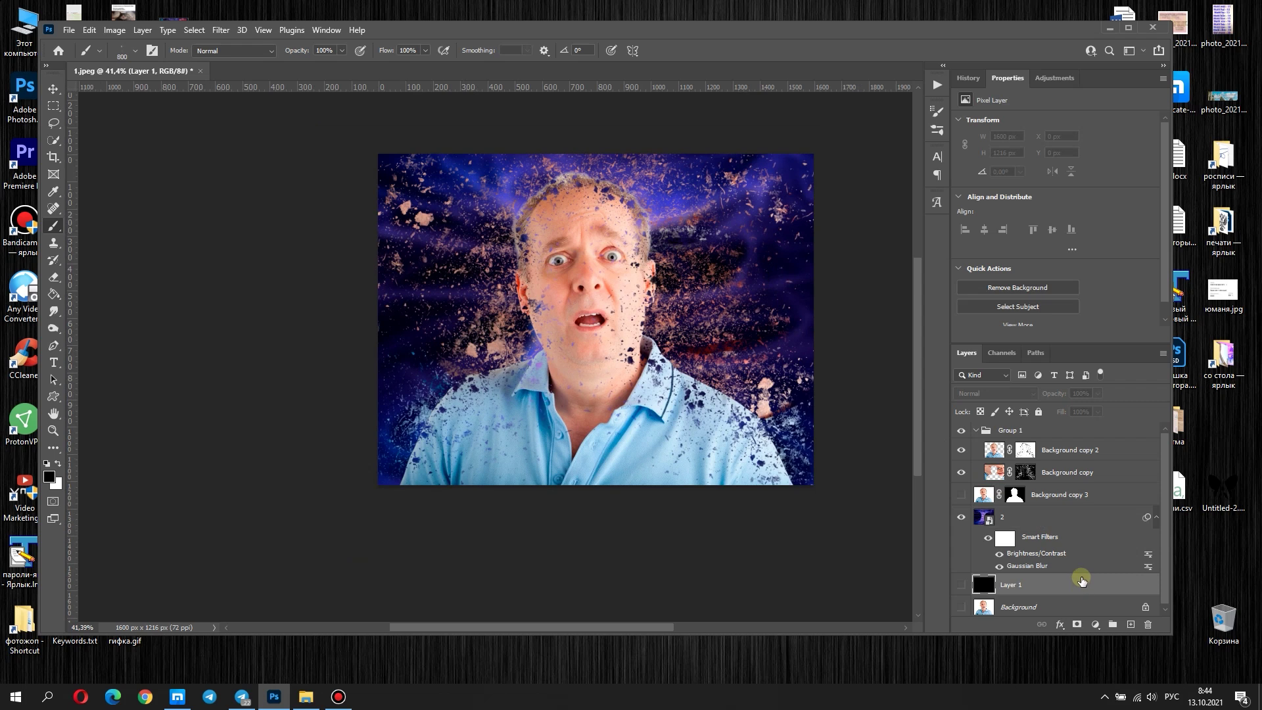
click(975, 430)
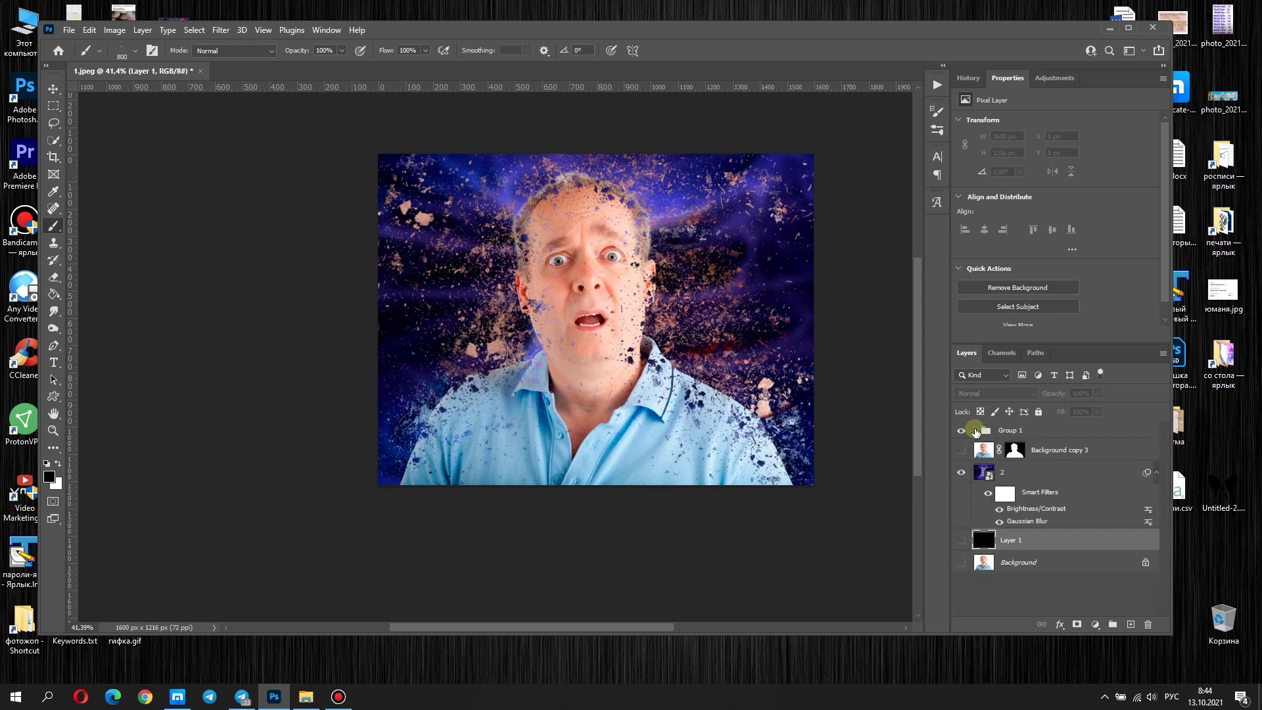
click(976, 430)
drag(1055, 501, 1075, 477)
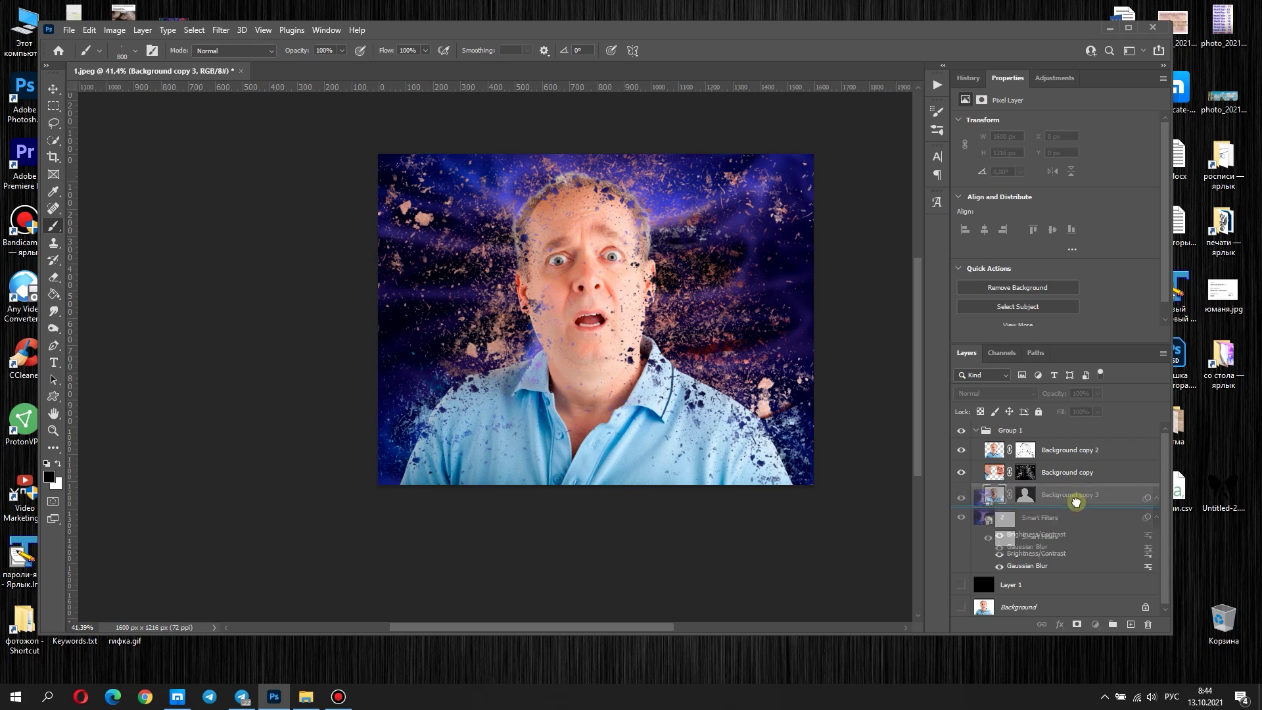
click(1072, 523)
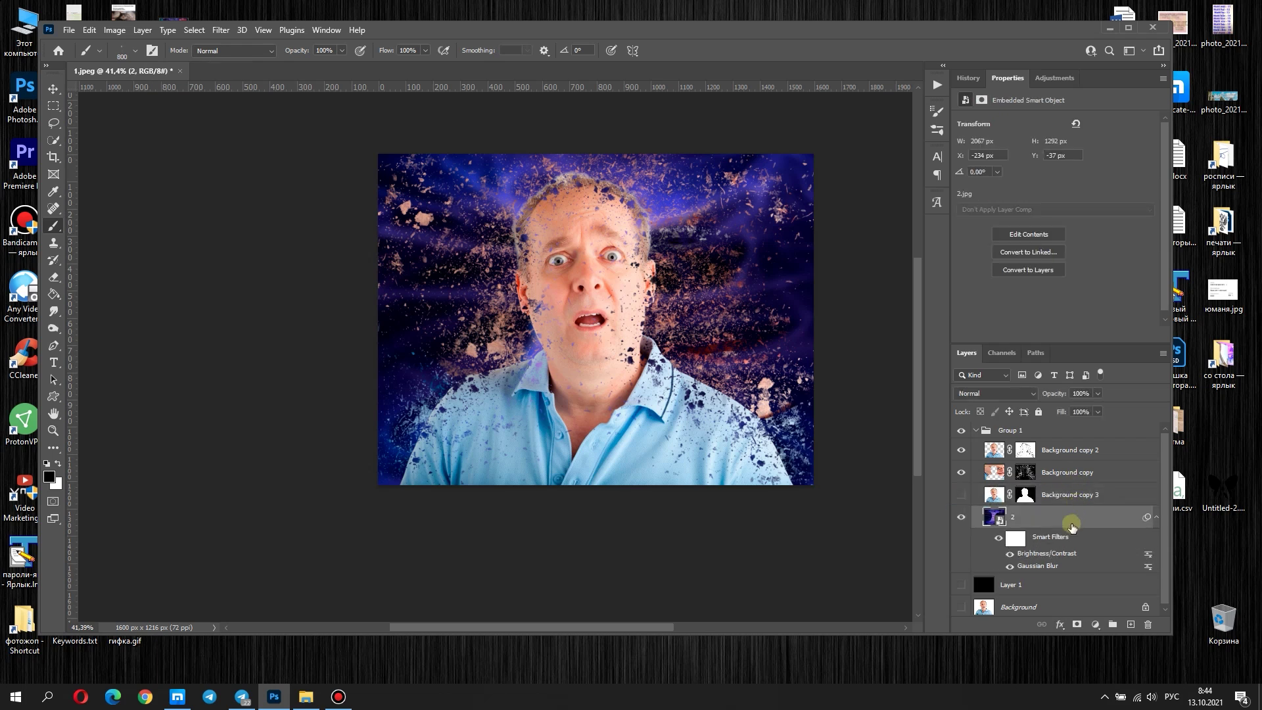
click(976, 431)
click(960, 473)
click(961, 431)
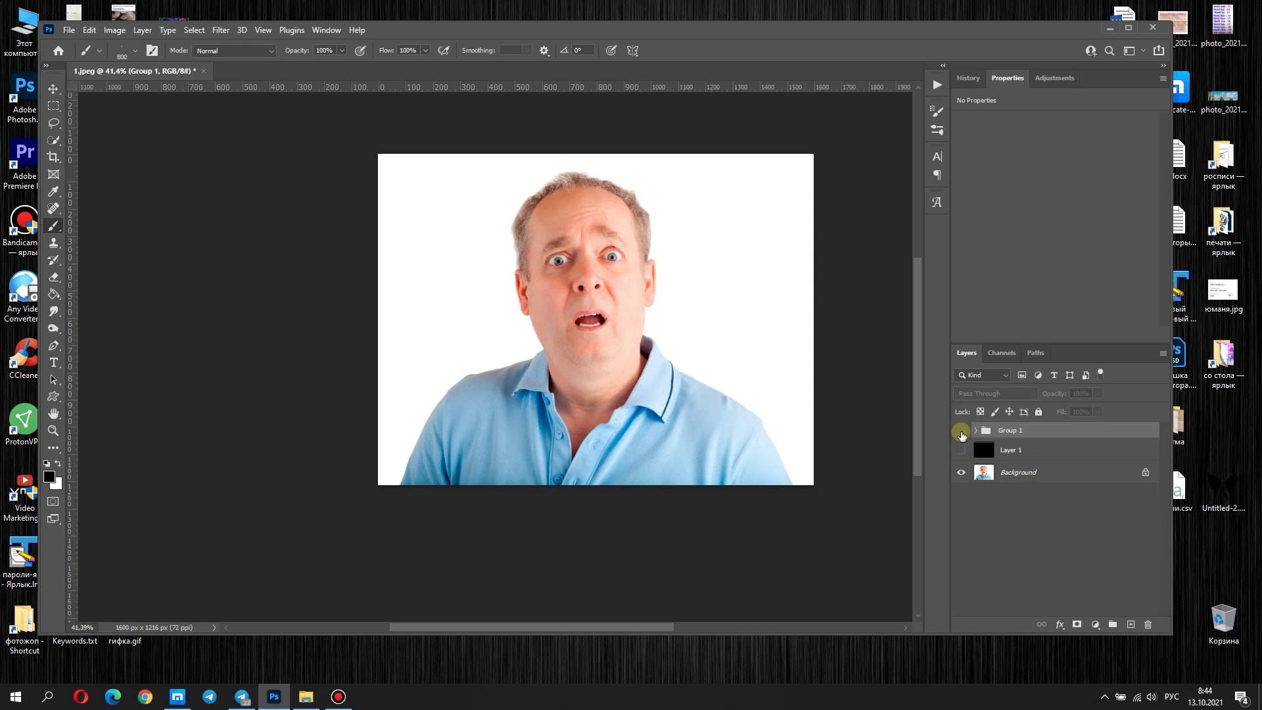
click(961, 431)
click(961, 432)
click(962, 432)
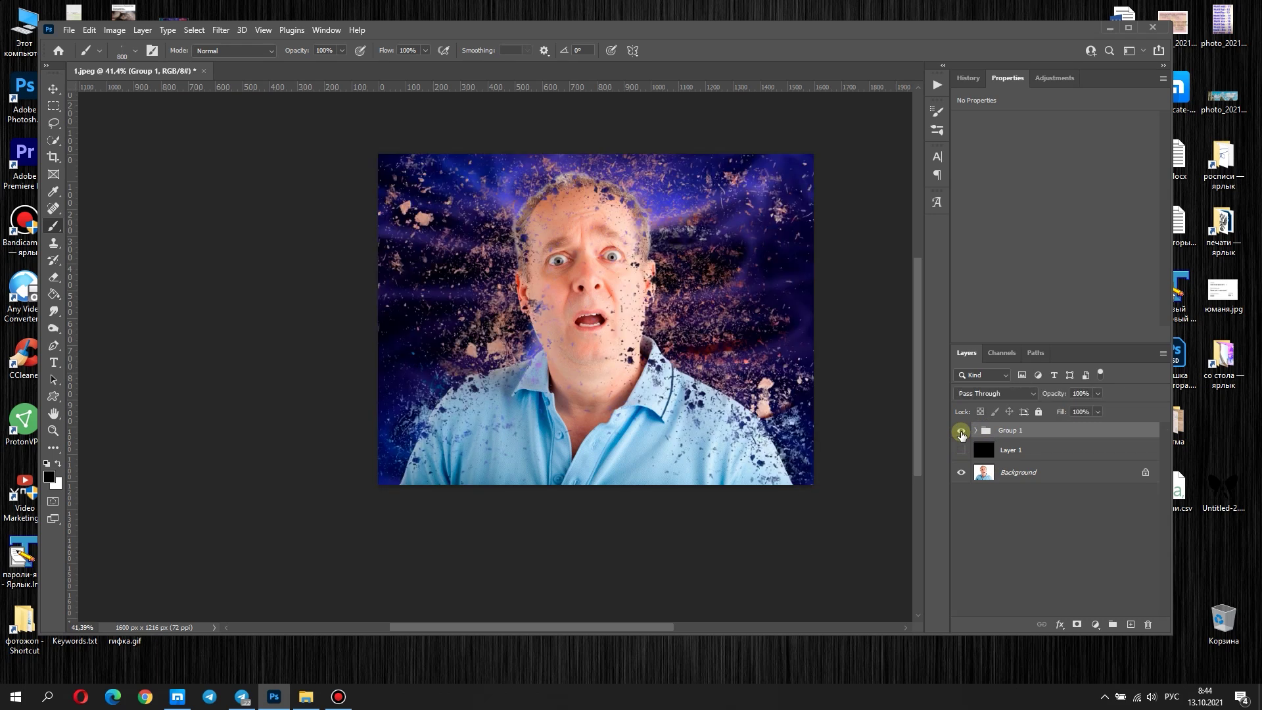
- Save the composition as the Photoshop file 1.psd
click(68, 31)
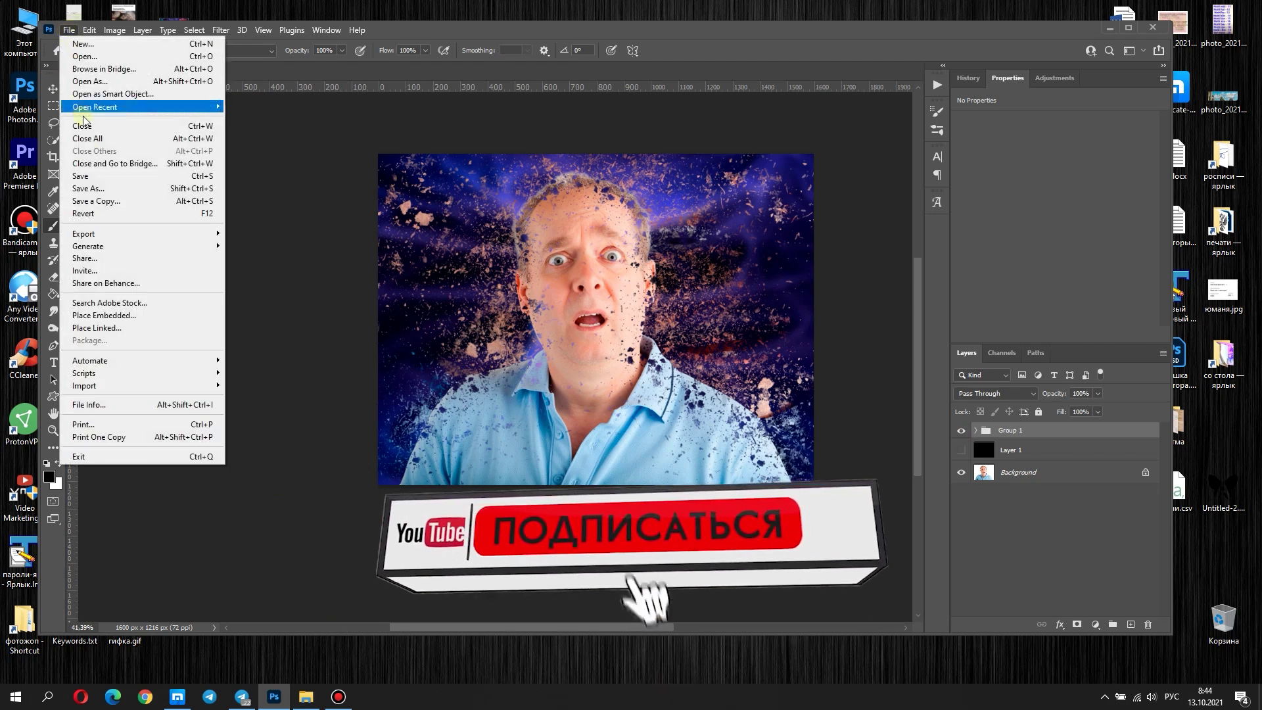
click(93, 185)
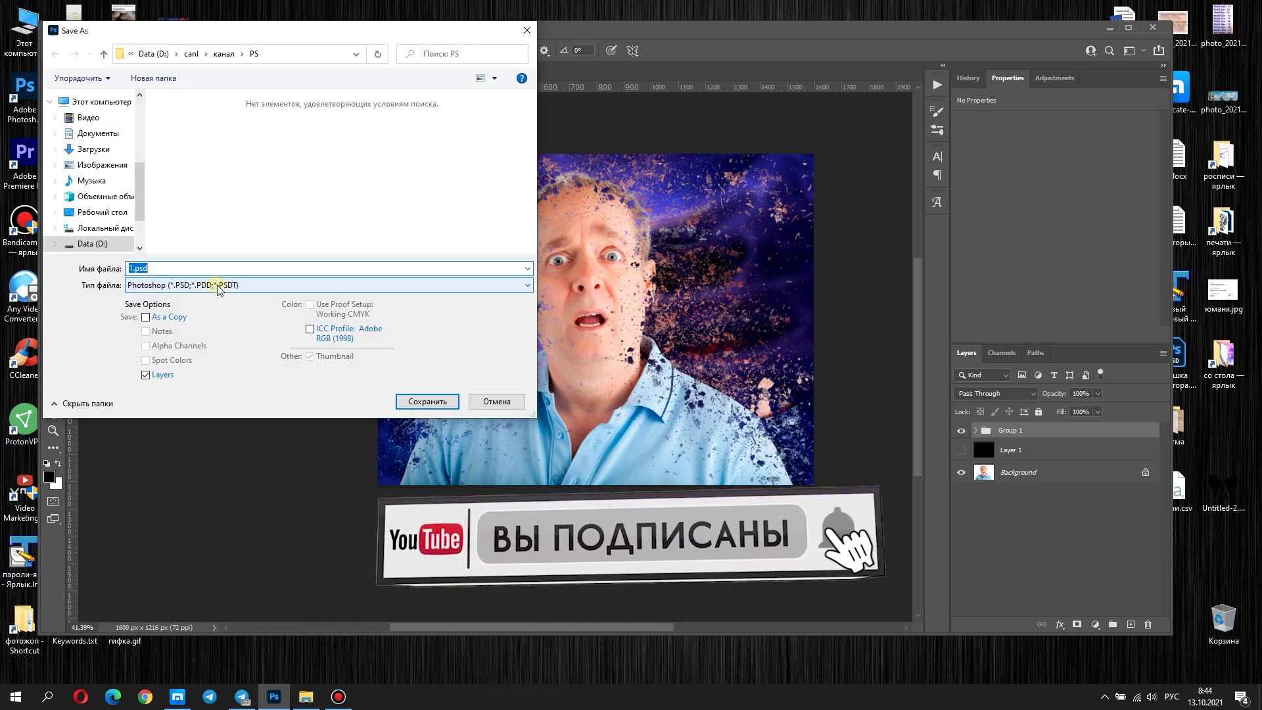
click(424, 401)
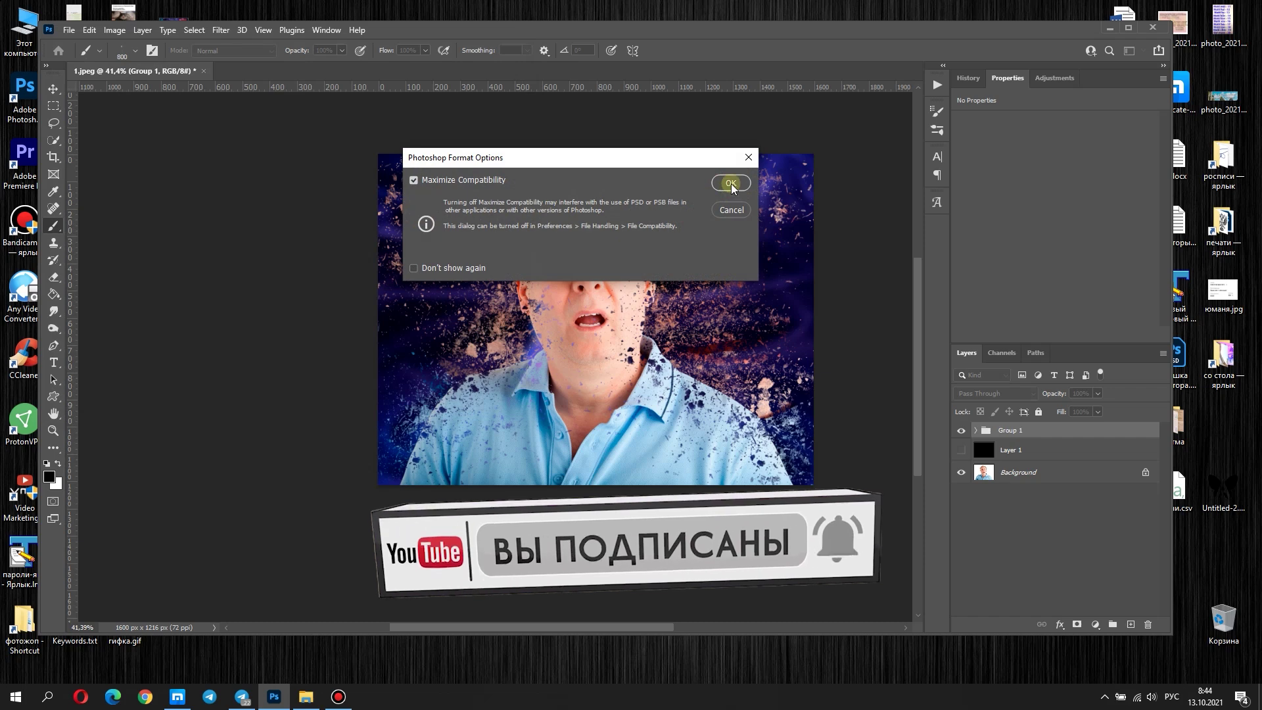